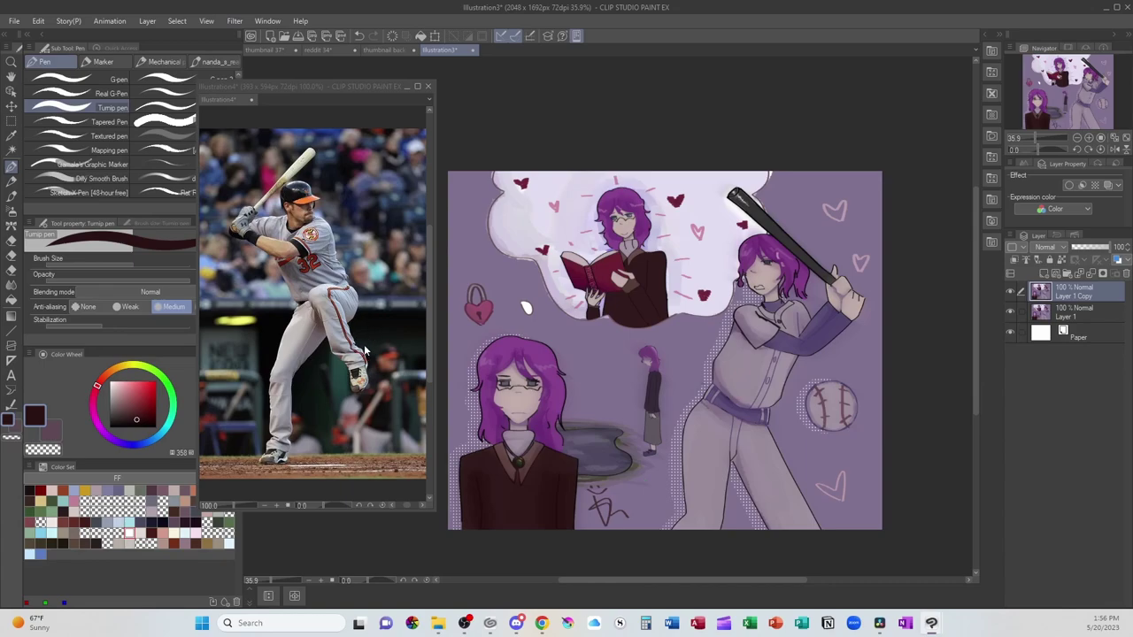
Flip the baseball batter reference photo horizontally so it faces the same way as the drawn batter
left_click(380, 372)
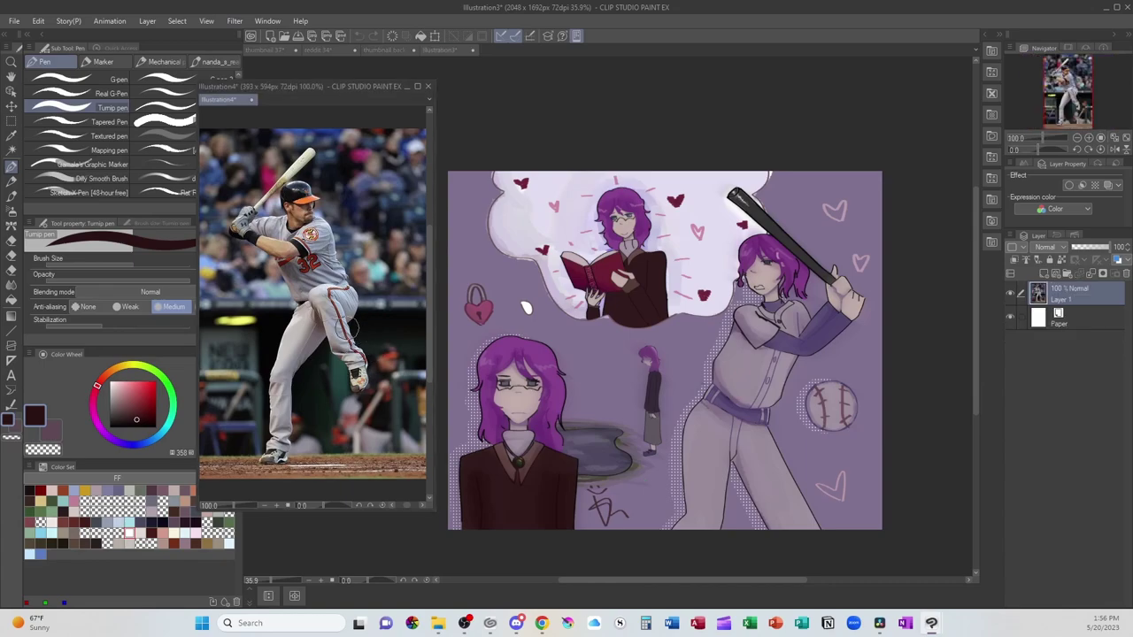
right_click(370, 200)
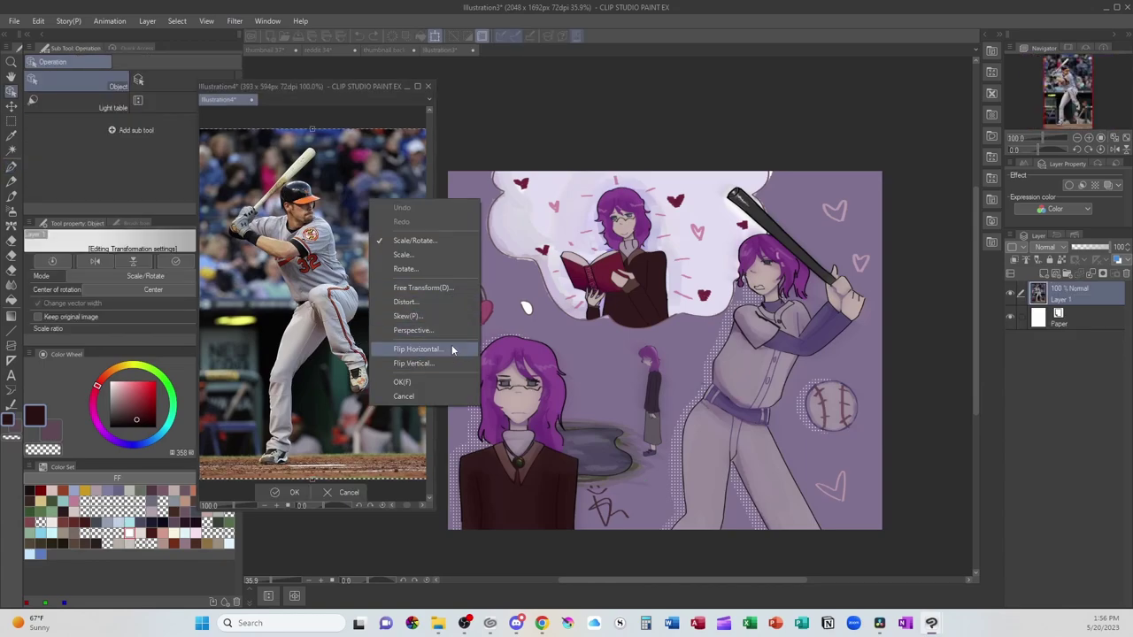
left_click(451, 354)
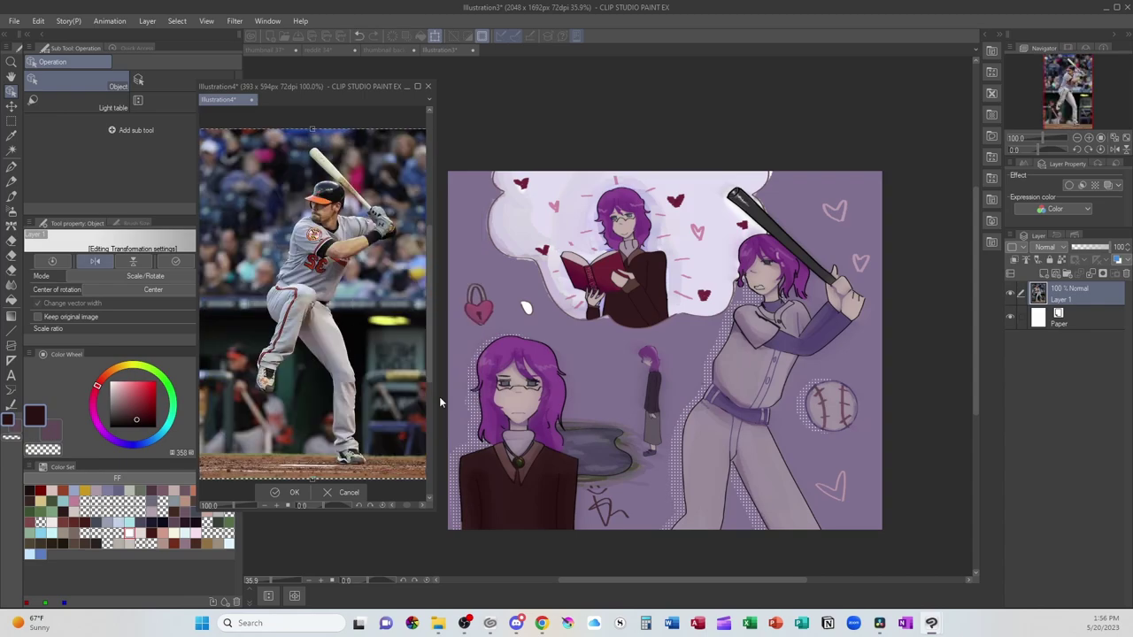
key("Return")
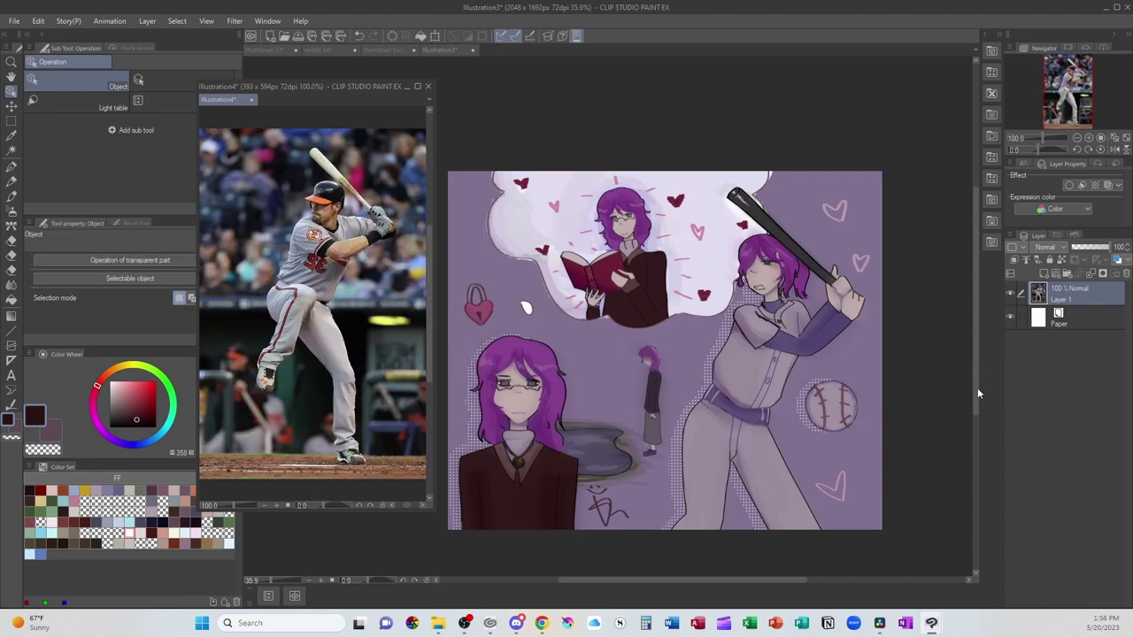
Sketch a teal-green circle with facial guide lines over the batter's head in the reference photo with the G-pen
left_click(976, 368)
scroll(873, 432, "up", 1)
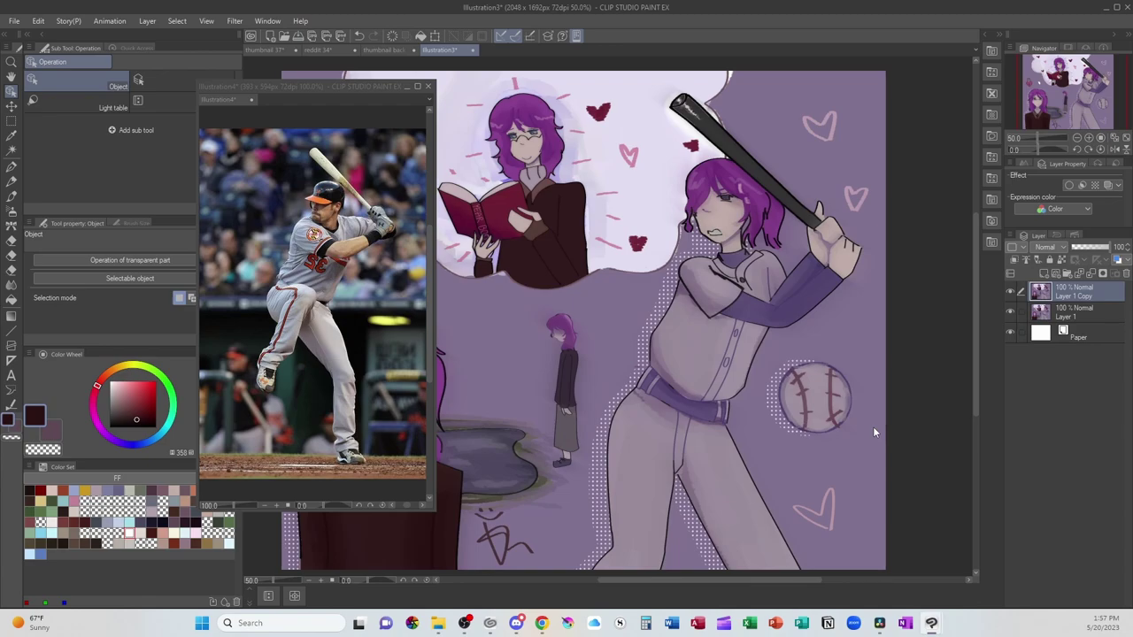
scroll(973, 324, "down", 1)
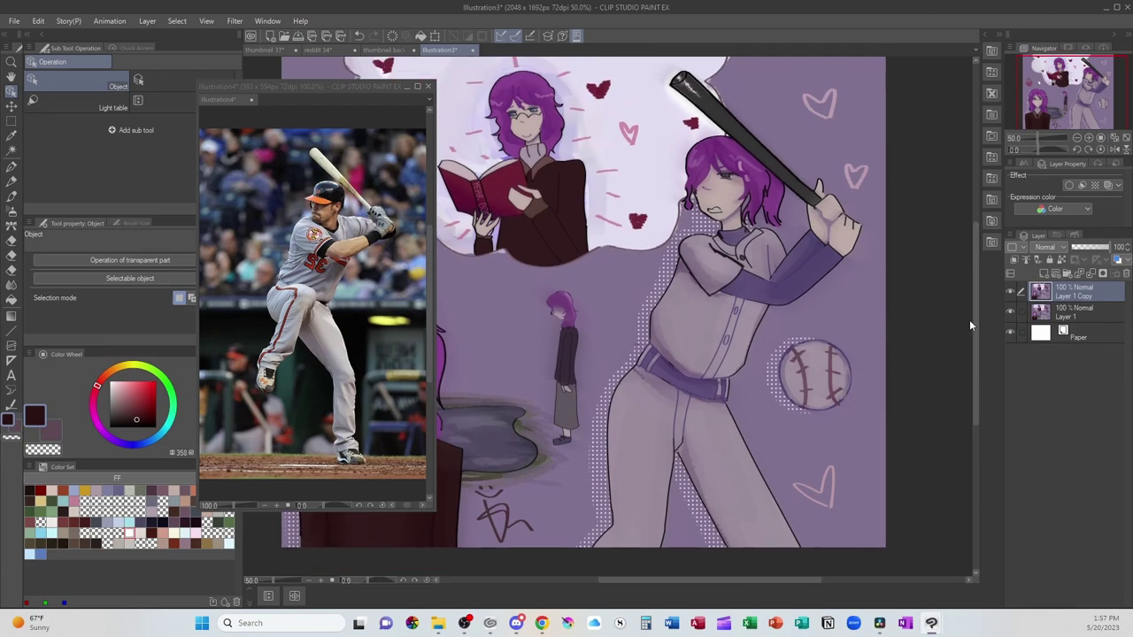
key("e")
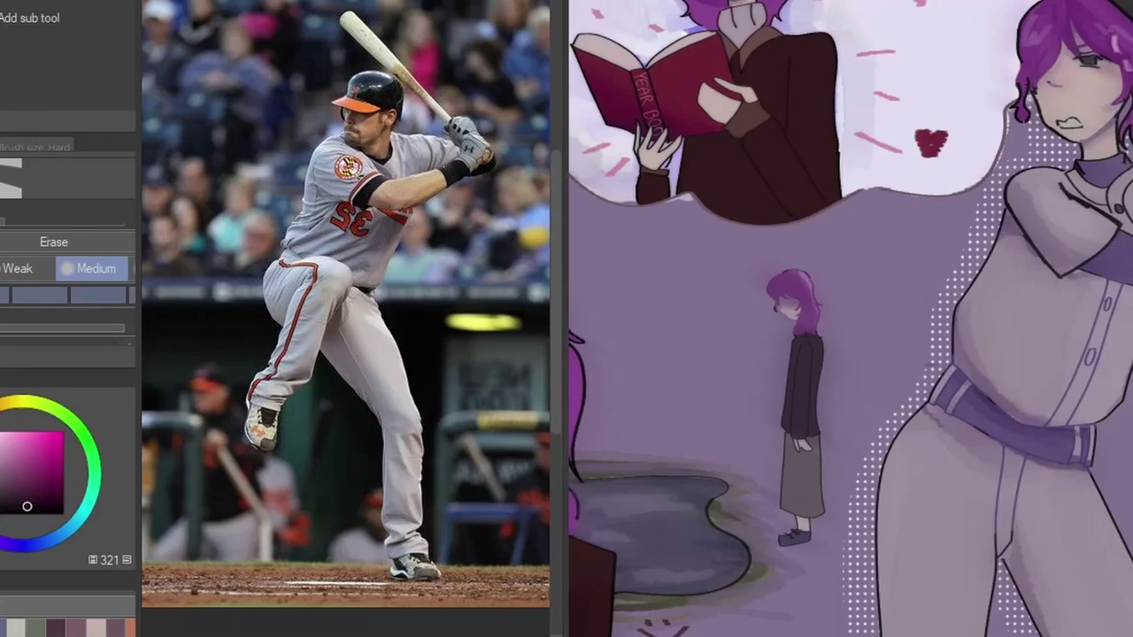
key("p")
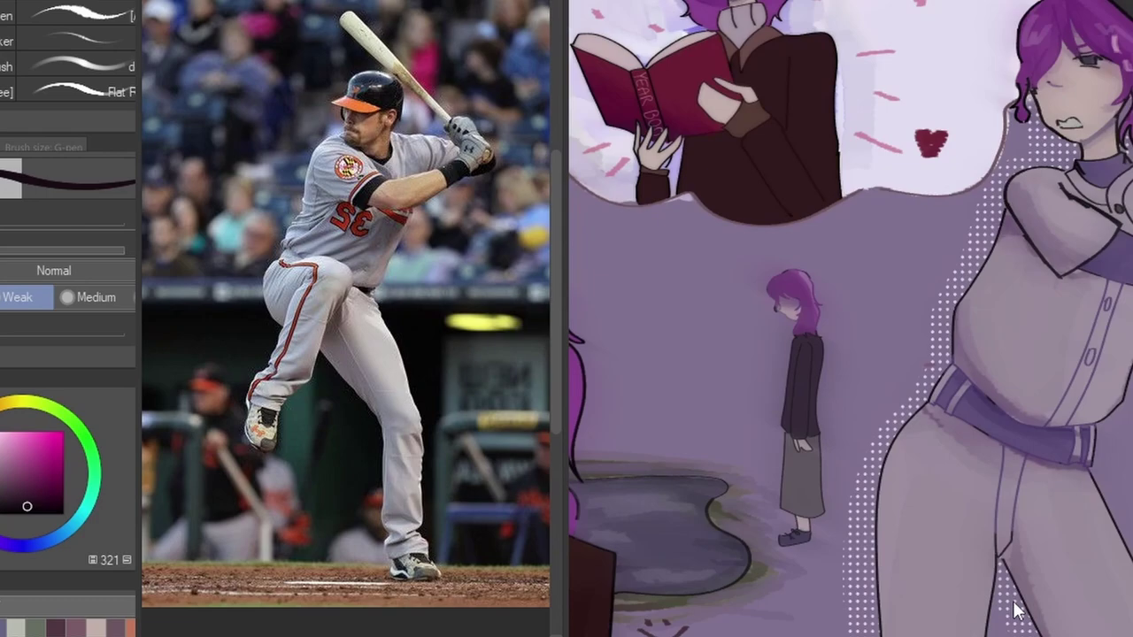
left_click_drag(359, 76, 395, 113)
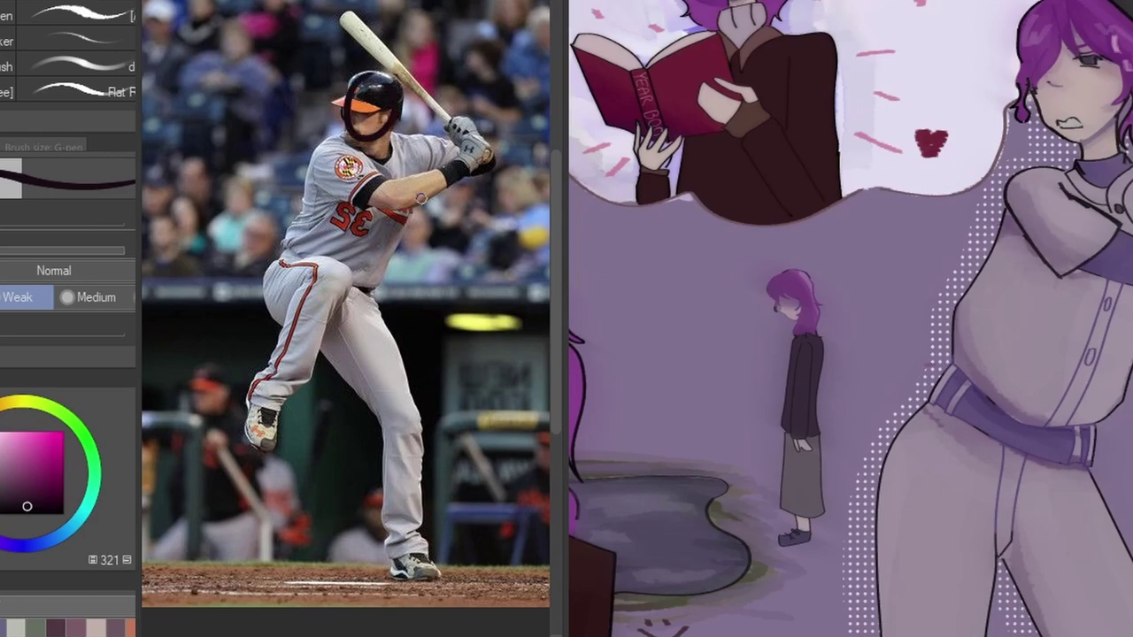
key("ctrl+z")
left_click(91, 493)
mouse_move(377, 69)
left_mouse_down()
mouse_move(339, 113)
mouse_move(396, 78)
mouse_move(348, 158)
mouse_move(357, 144)
mouse_move(418, 137)
left_mouse_up()
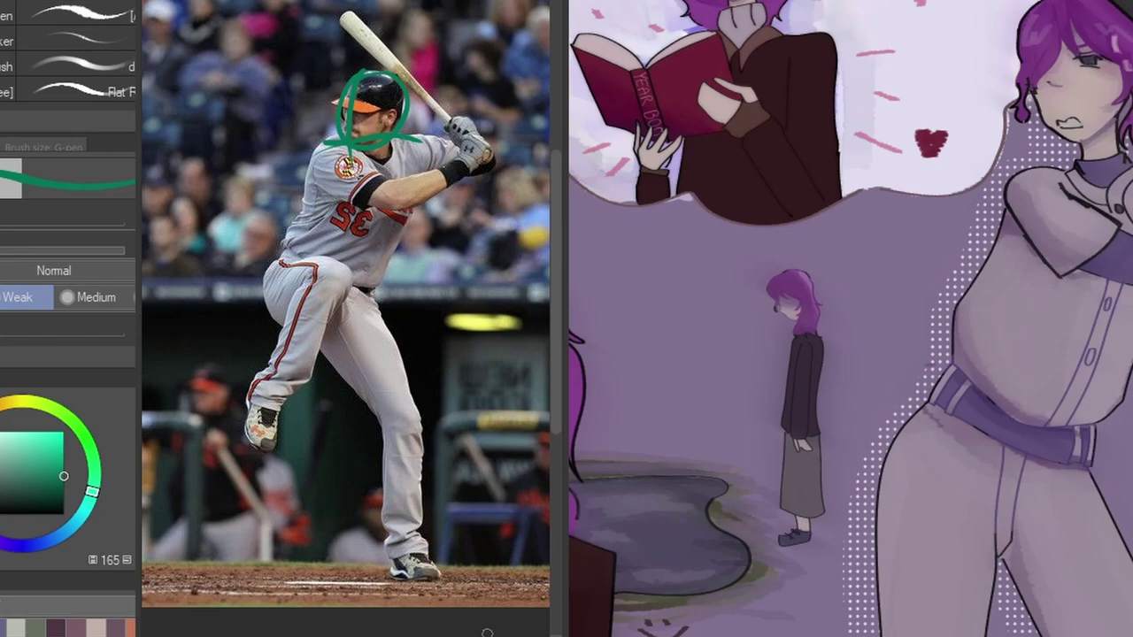
Draw the rib cage and hip construction shapes in teal-green over the batter's body in the photo
mouse_move(339, 147)
left_mouse_down()
mouse_move(313, 226)
mouse_move(388, 237)
mouse_move(410, 167)
mouse_move(411, 211)
mouse_move(384, 149)
mouse_move(389, 239)
left_mouse_up()
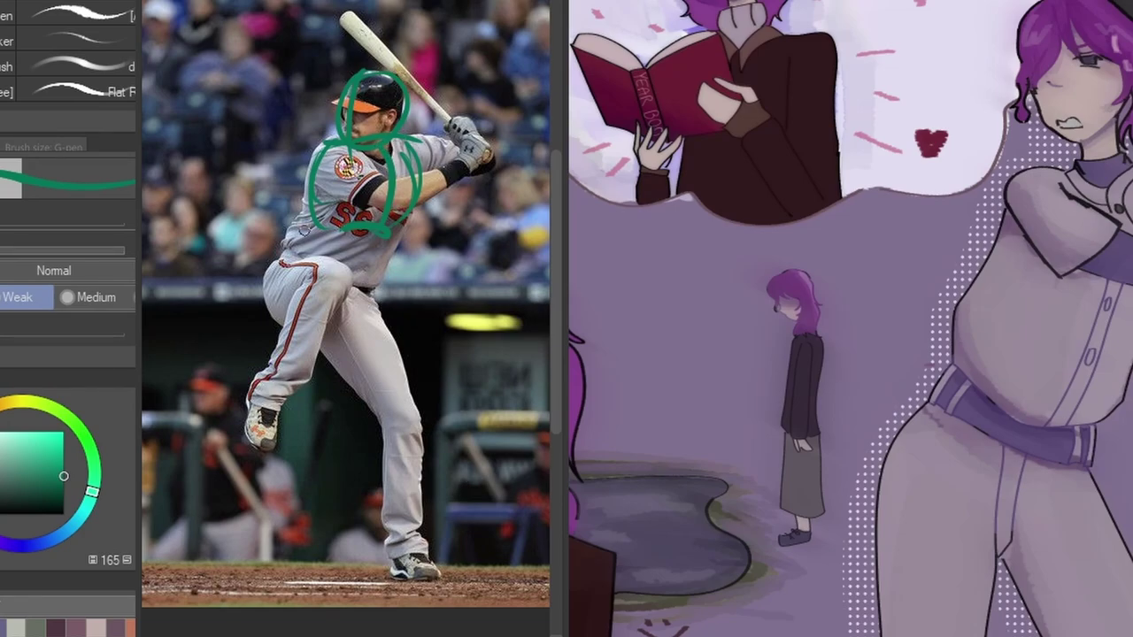
mouse_move(312, 230)
left_mouse_down()
mouse_move(262, 275)
mouse_move(265, 319)
mouse_move(324, 341)
mouse_move(381, 297)
left_mouse_up()
left_click_drag(326, 265, 381, 316)
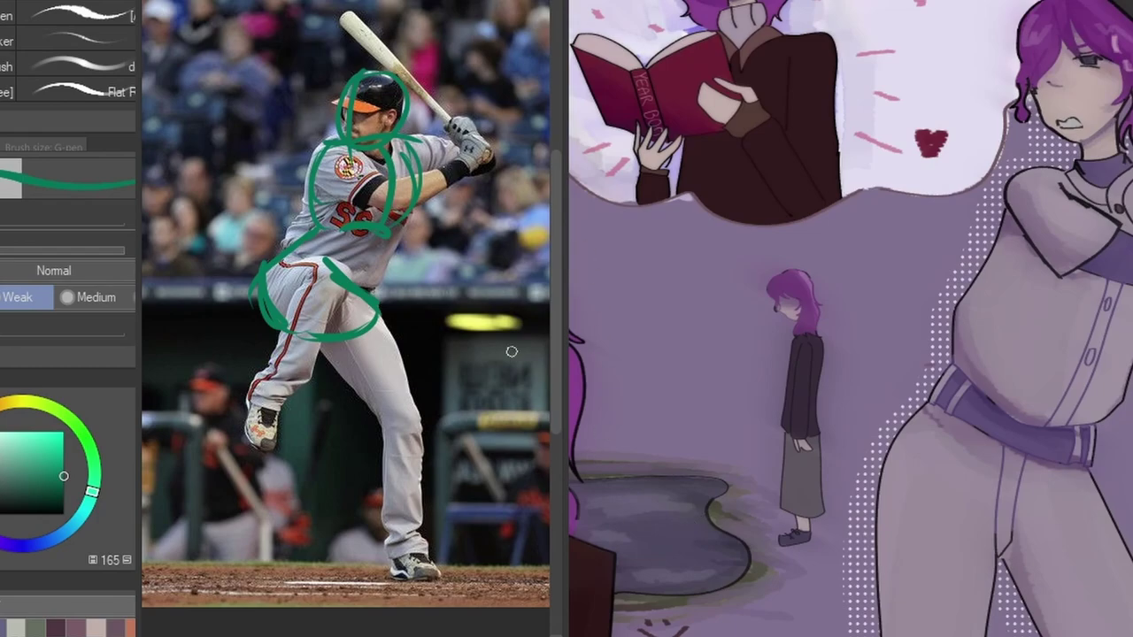
Sketch both arms with elbow and fist circles over the photo's batter in a brighter green
left_click(90, 446)
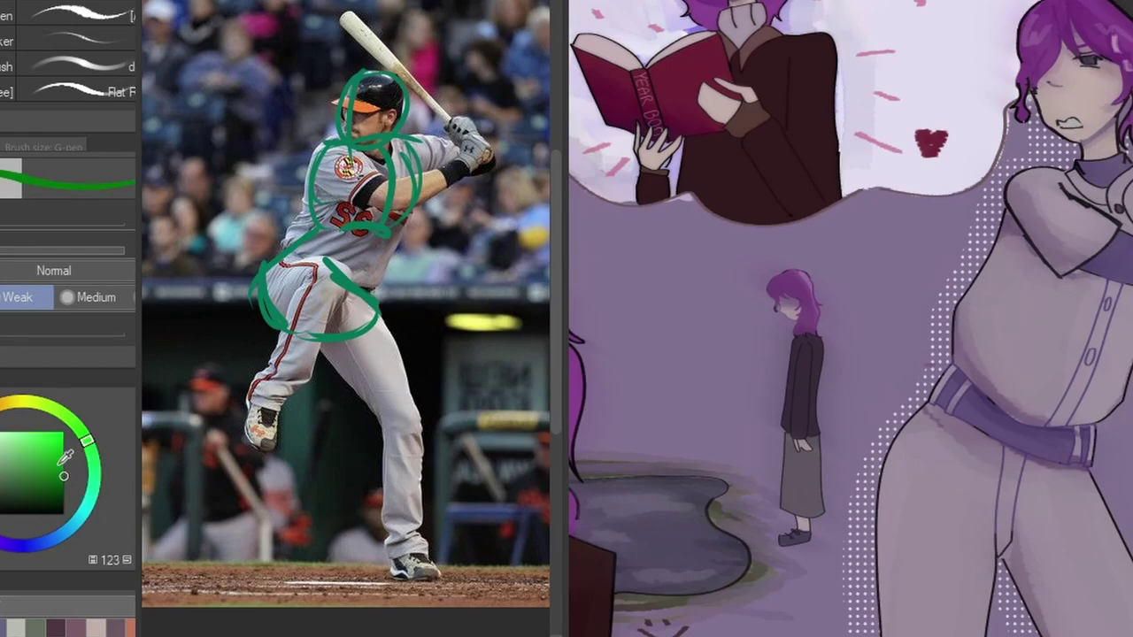
left_click(44, 466)
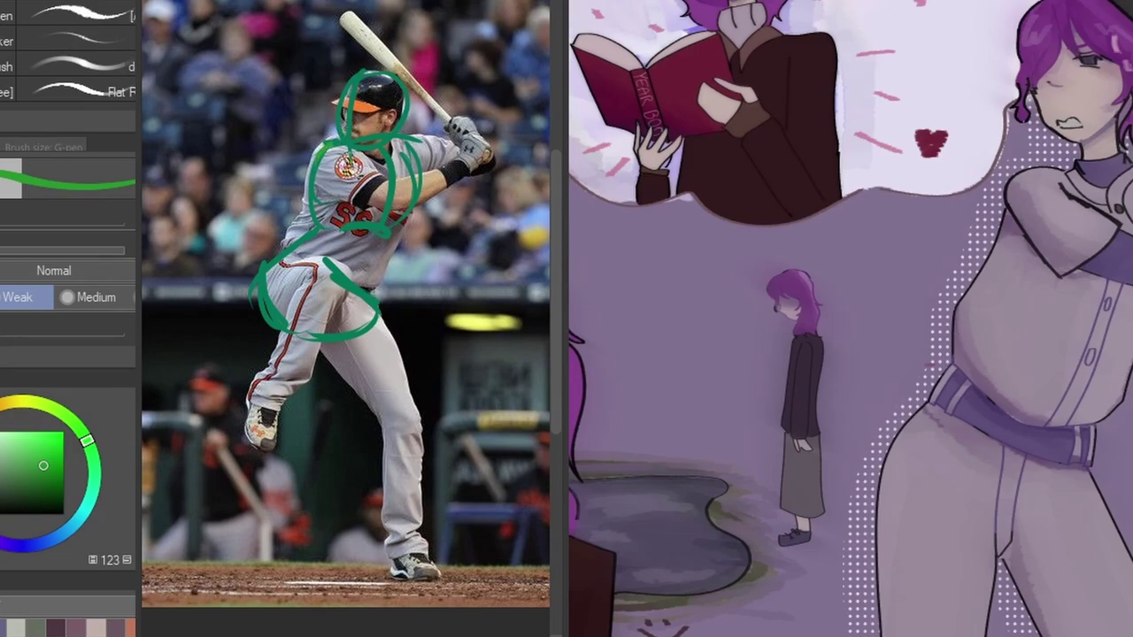
mouse_move(392, 188)
left_mouse_down()
mouse_move(409, 209)
mouse_move(393, 217)
left_mouse_up()
mouse_move(352, 151)
left_mouse_down()
mouse_move(384, 183)
mouse_move(381, 214)
mouse_move(467, 146)
left_mouse_up()
mouse_move(409, 213)
left_mouse_down()
mouse_move(487, 133)
mouse_move(478, 161)
mouse_move(493, 144)
left_mouse_up()
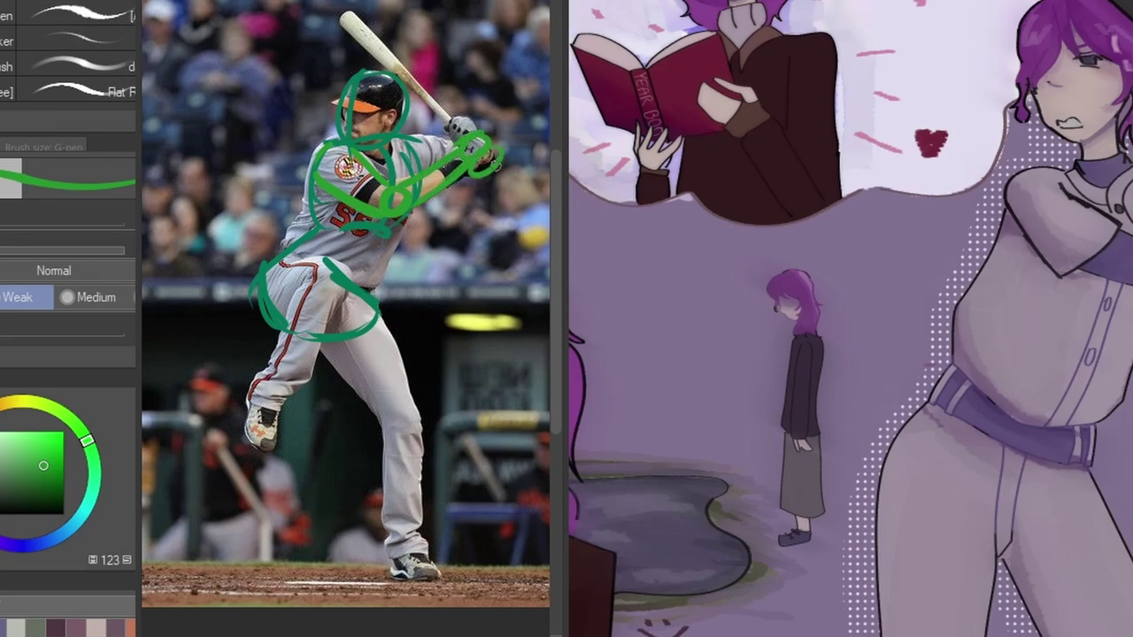
mouse_move(411, 138)
left_mouse_down()
mouse_move(469, 133)
mouse_move(458, 140)
mouse_move(467, 163)
left_mouse_up()
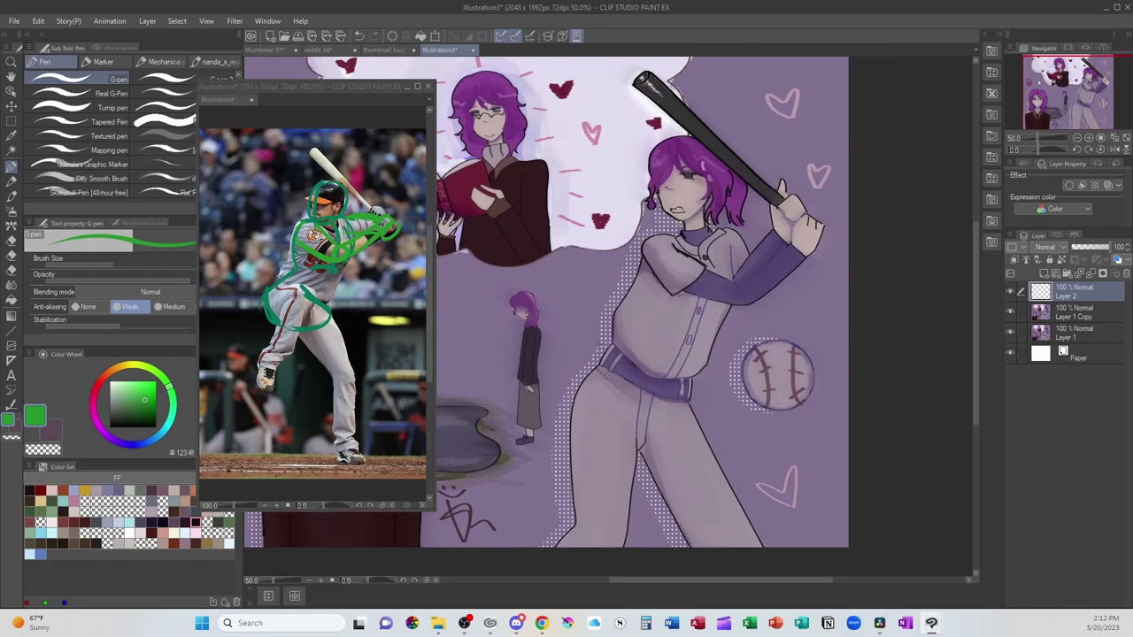
Outline the drawn batter's shoulder and upper arm in light green on Layer 2, redrawing the lower arm lines
left_click(133, 387)
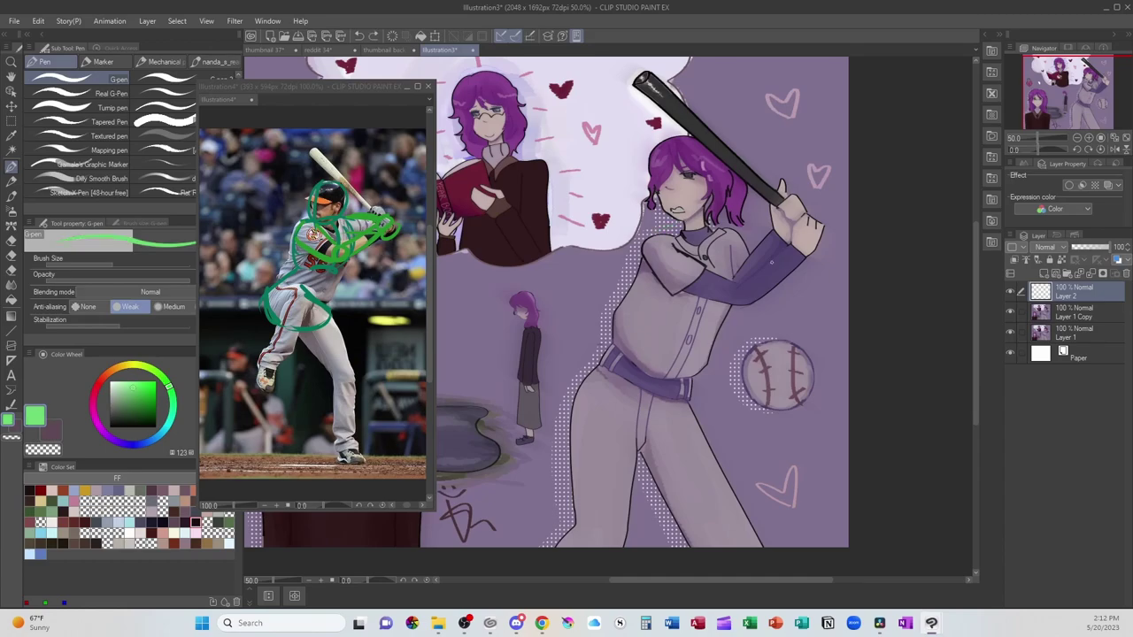
mouse_move(680, 224)
left_mouse_down()
mouse_move(653, 232)
mouse_move(642, 270)
mouse_move(651, 235)
mouse_move(734, 229)
mouse_move(741, 239)
left_mouse_up()
mouse_move(665, 240)
left_mouse_down()
mouse_move(745, 282)
mouse_move(727, 272)
left_mouse_up()
mouse_move(657, 278)
left_mouse_down()
mouse_move(690, 301)
mouse_move(740, 302)
left_mouse_up()
left_click_drag(651, 277, 675, 295)
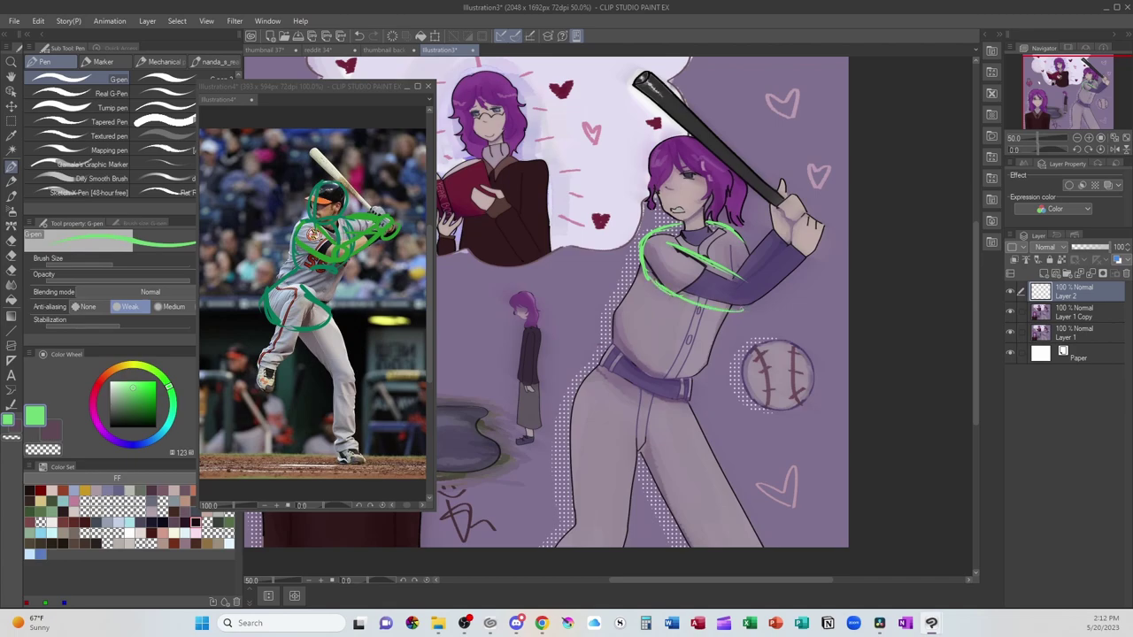
key("ctrl+z")
key("ctrl+z")
key("ctrl+z")
left_click_drag(670, 246, 740, 275)
left_click_drag(662, 300, 740, 297)
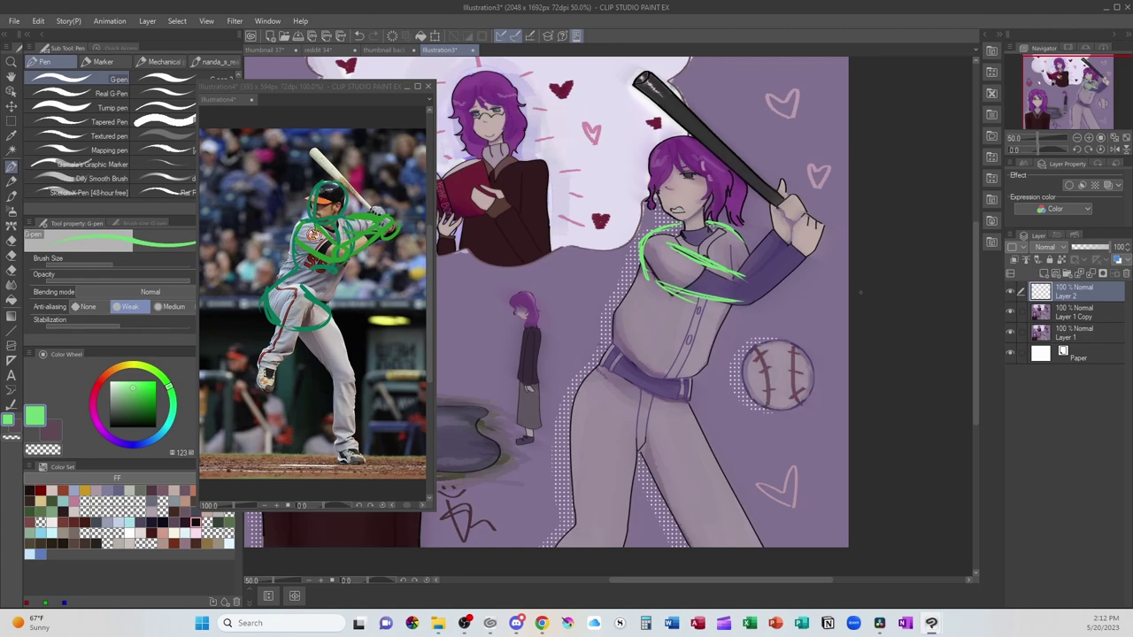
Compare the drawn batter with and without Layer 2, and add the near elbow circle, forearm and fist in light green
left_click(1010, 291)
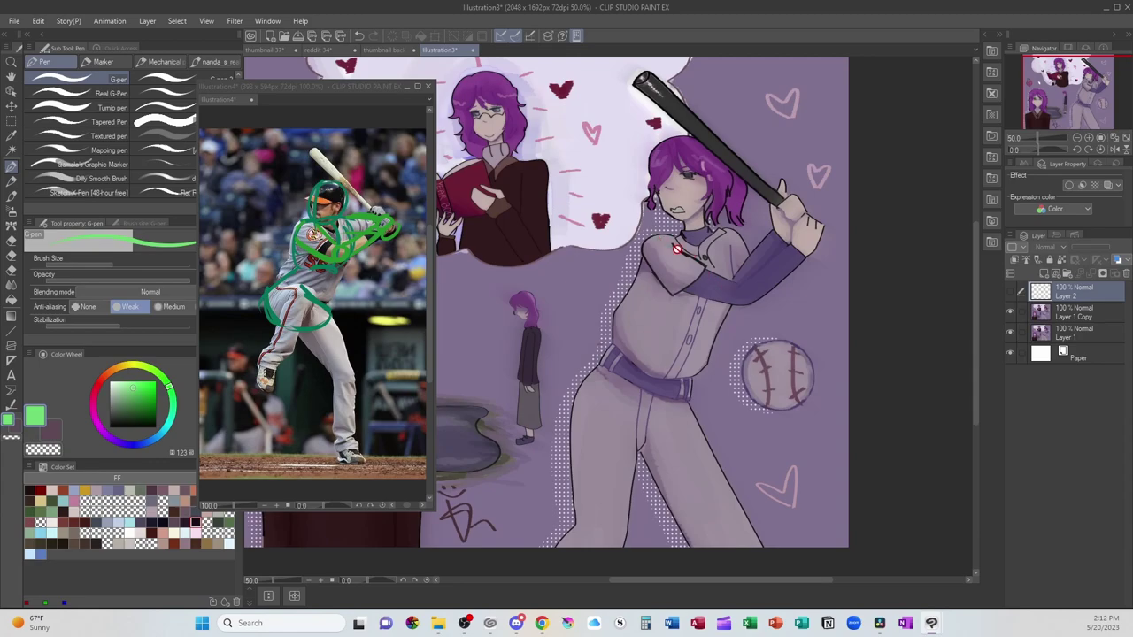
left_click(1010, 290)
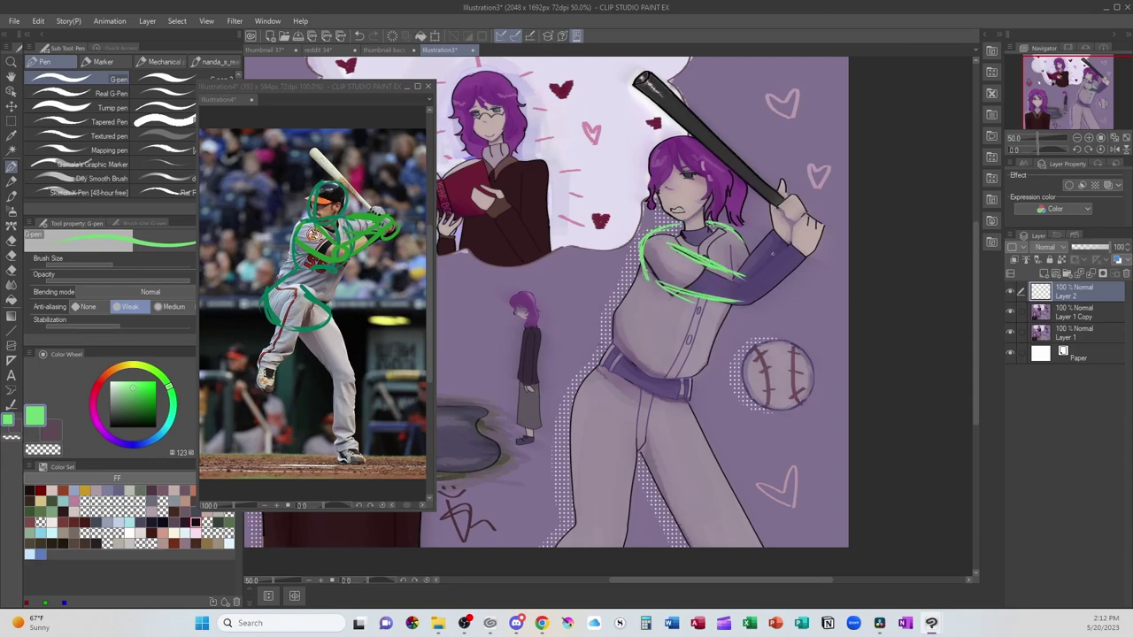
mouse_move(743, 281)
left_mouse_down()
mouse_move(738, 296)
mouse_move(793, 243)
mouse_move(777, 281)
mouse_move(745, 307)
mouse_move(804, 244)
mouse_move(784, 218)
mouse_move(823, 214)
left_mouse_up()
mouse_move(824, 227)
left_mouse_down()
mouse_move(823, 244)
mouse_move(800, 220)
mouse_move(820, 221)
left_mouse_up()
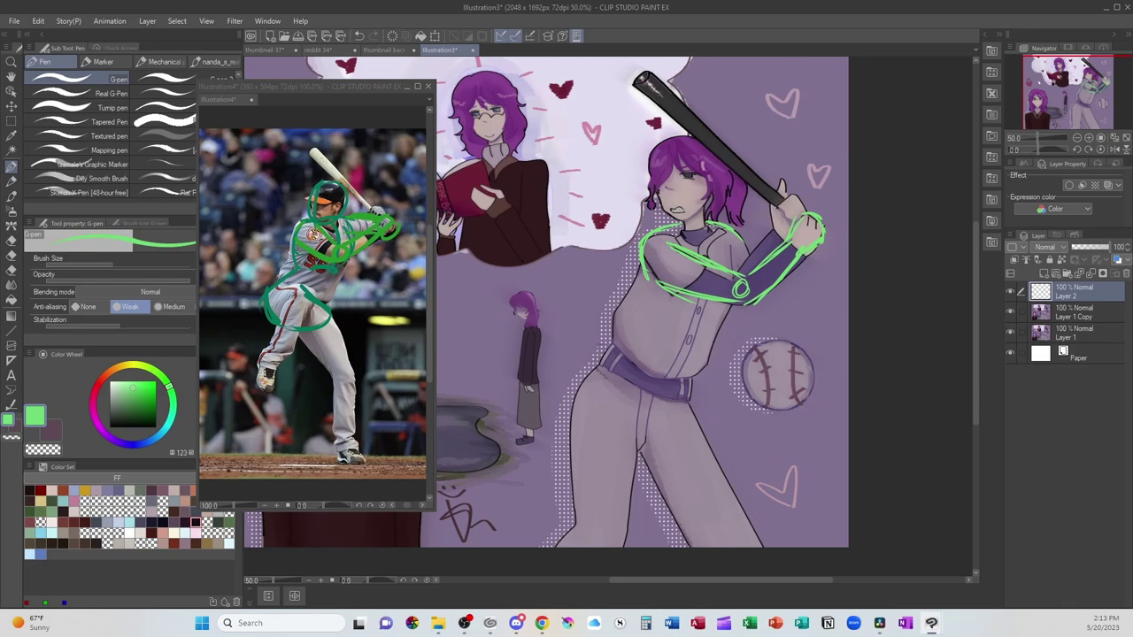
Draw the chest centre line, the far arm and the upper hand gripping the bat
left_click_drag(696, 225, 709, 295)
mouse_move(734, 228)
left_mouse_down()
mouse_move(766, 235)
mouse_move(754, 262)
left_mouse_up()
mouse_move(776, 223)
left_mouse_down()
mouse_move(756, 257)
mouse_move(772, 253)
left_mouse_up()
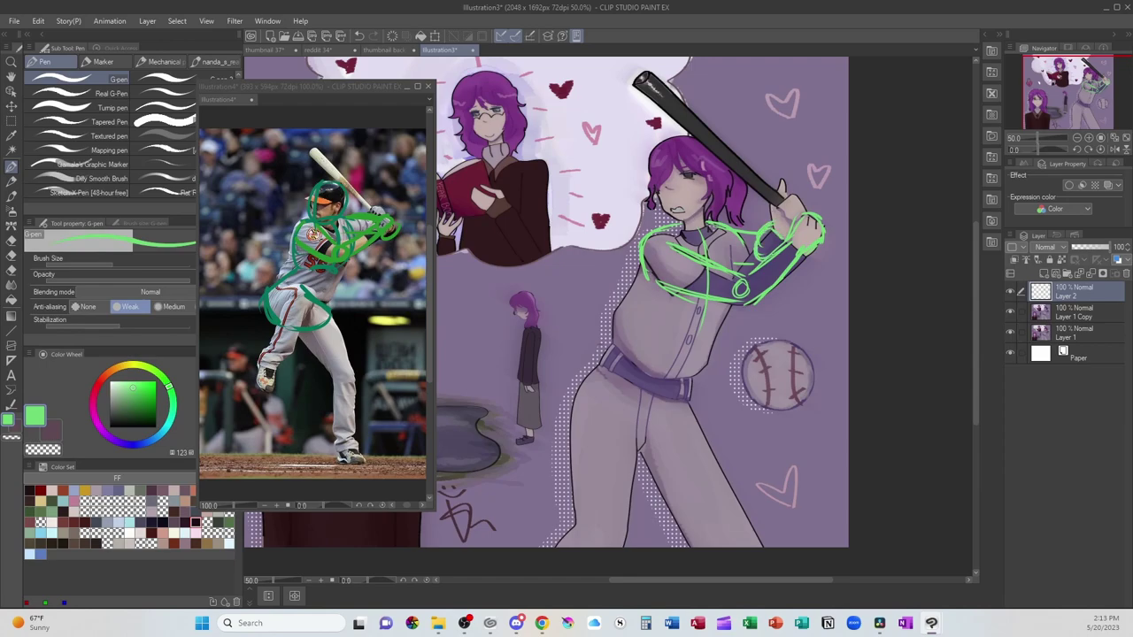
key("ctrl+z")
mouse_move(776, 210)
left_mouse_down()
mouse_move(787, 199)
mouse_move(803, 212)
mouse_move(777, 218)
mouse_move(787, 226)
left_mouse_up()
left_click_drag(778, 198, 775, 216)
Outline the drawn batter's torso sides and rounded jersey hem, adding curved contour lines across the belly
left_click_drag(642, 265, 618, 347)
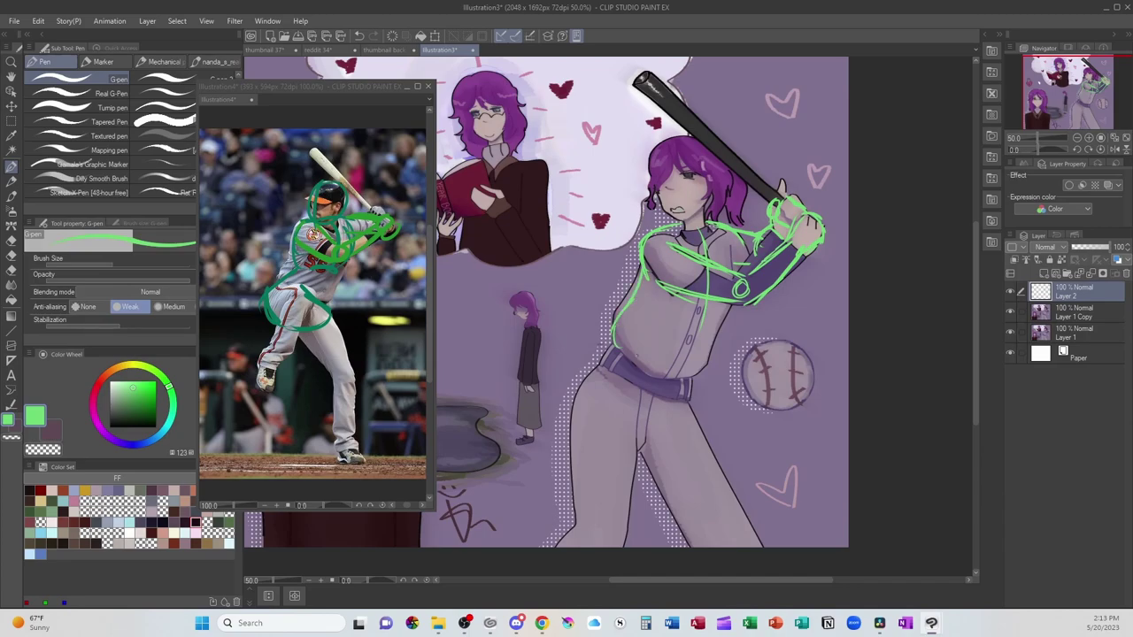
left_click(297, 287)
left_click_drag(297, 284, 356, 250)
key("ctrl+z")
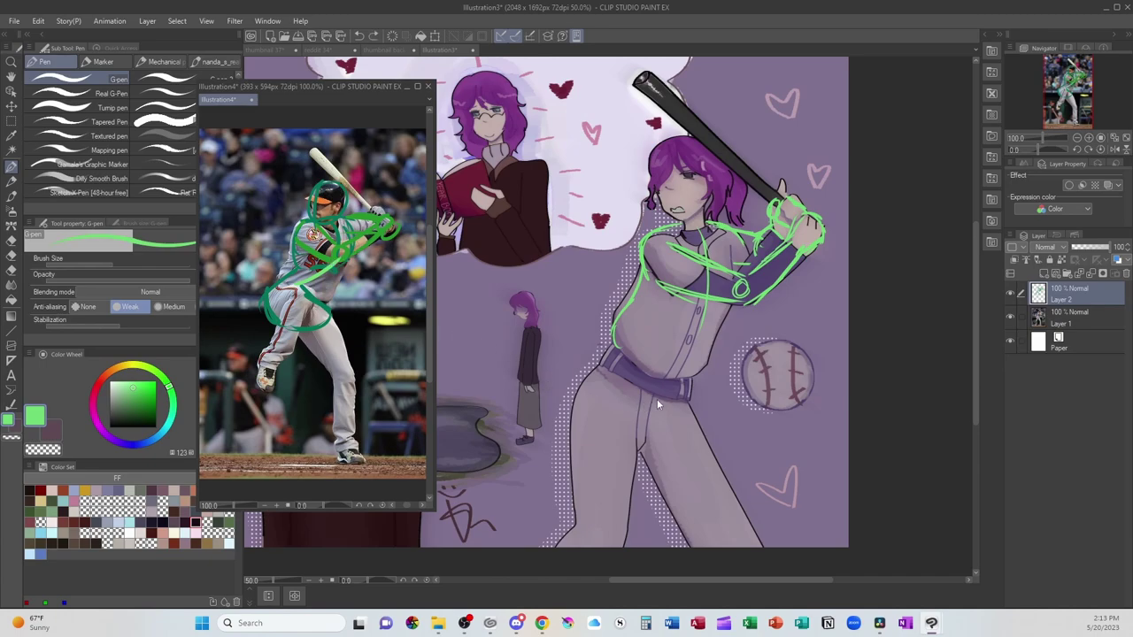
left_click(617, 335)
mouse_move(617, 342)
left_mouse_down()
mouse_move(693, 307)
mouse_move(717, 315)
left_mouse_up()
key("ctrl+z")
left_click_drag(618, 345, 697, 320)
left_click_drag(639, 368, 698, 345)
mouse_move(630, 353)
left_mouse_down()
mouse_move(660, 373)
mouse_move(715, 361)
left_mouse_up()
mouse_move(730, 305)
left_mouse_down()
mouse_move(717, 353)
mouse_move(685, 371)
left_mouse_up()
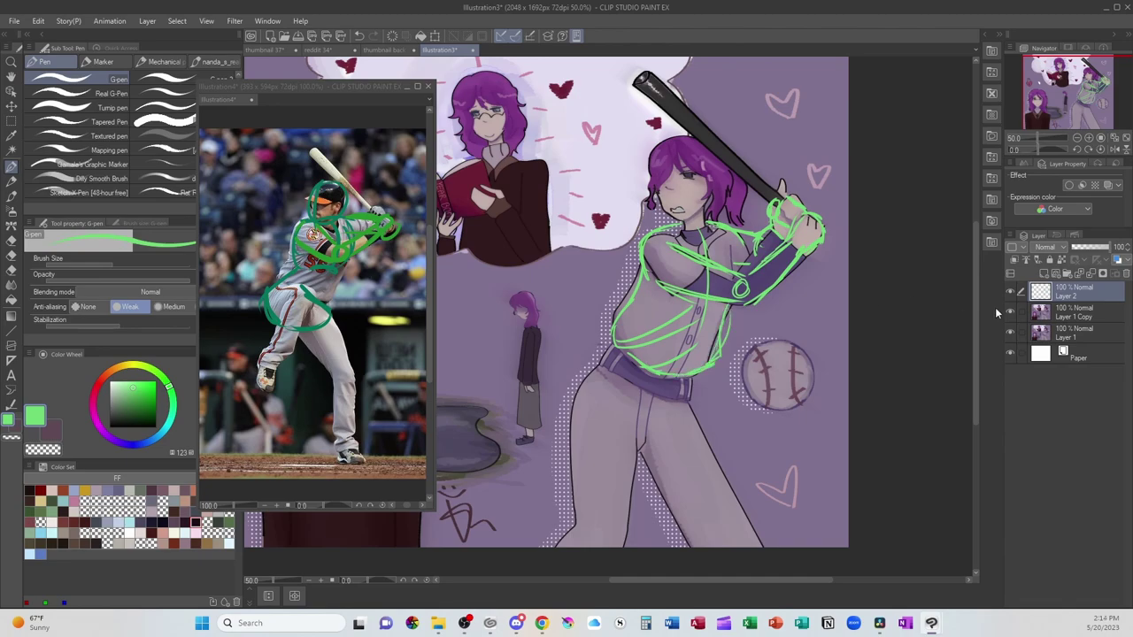
Trace the drawn batter's hip and outer leg contours plus the inner edge of the rear leg in light green
scroll(975, 318, "down", 3)
mouse_move(615, 260)
left_mouse_down()
mouse_move(588, 301)
mouse_move(567, 388)
left_mouse_up()
left_click_drag(686, 304, 744, 421)
mouse_move(708, 359)
left_mouse_down()
mouse_move(754, 469)
mouse_move(755, 453)
left_mouse_up()
left_click_drag(648, 388, 694, 465)
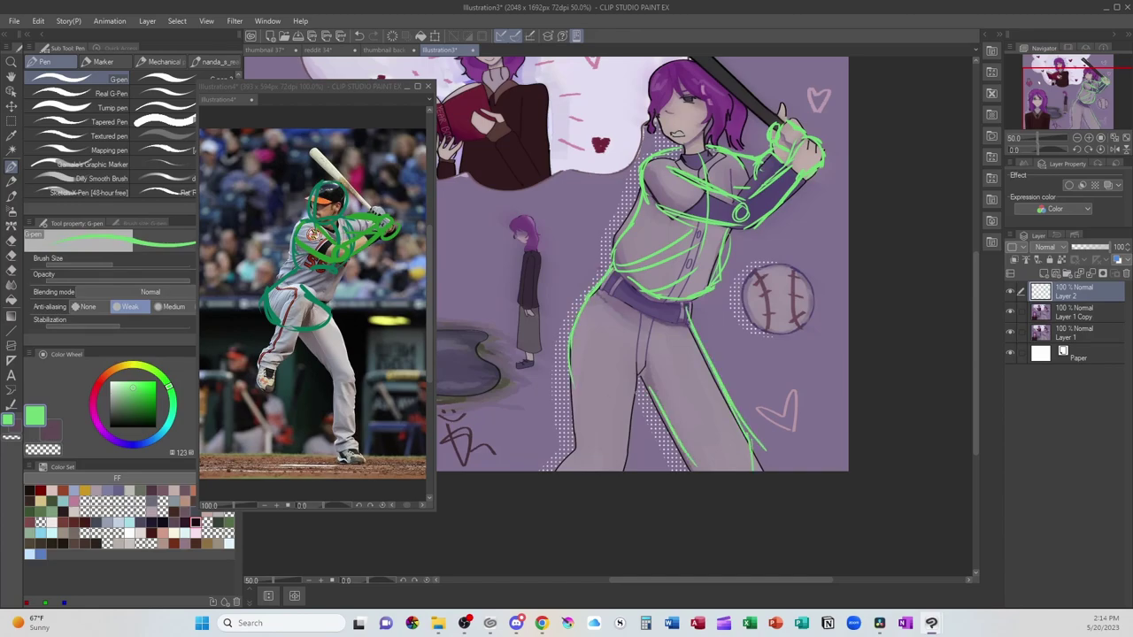
Add the inner contour of the other leg and a short curved mark near its lower end
left_click_drag(639, 368, 619, 468)
left_click_drag(639, 388, 623, 457)
left_click_drag(598, 452, 618, 458)
left_click_drag(733, 449, 749, 444)
key("ctrl+z")
left_click_drag(976, 400, 973, 359)
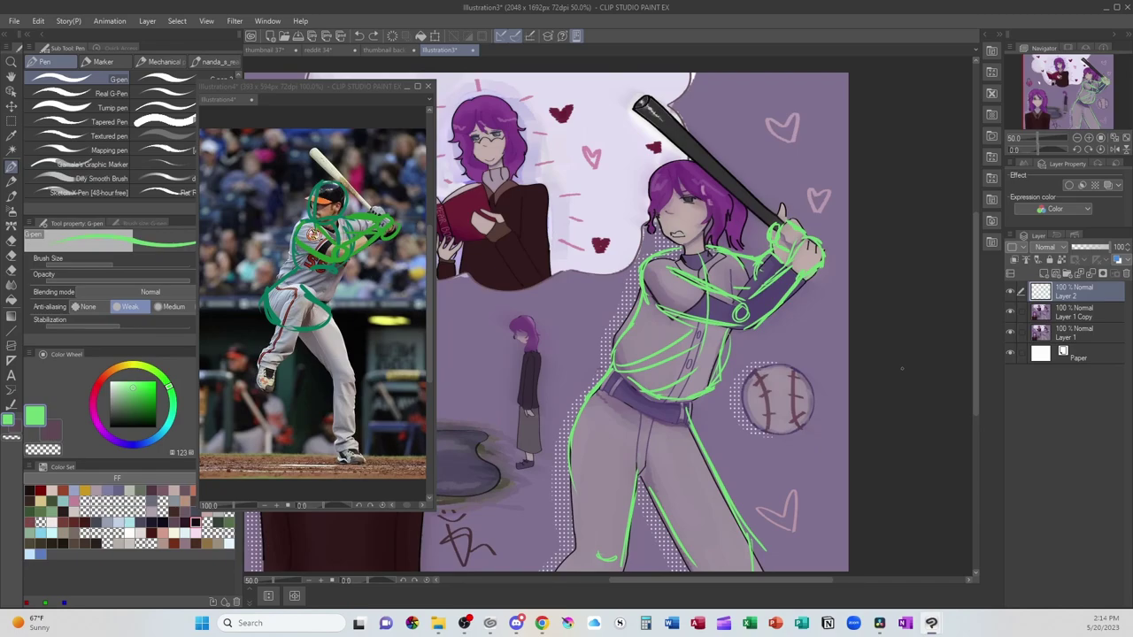
Redraw the batter's jersey, arms and hands in dark lines on Layer 3 with the green construction layer hidden
left_click_drag(737, 293, 758, 291)
scroll(709, 554, "down", 1)
scroll(708, 553, "up", 1)
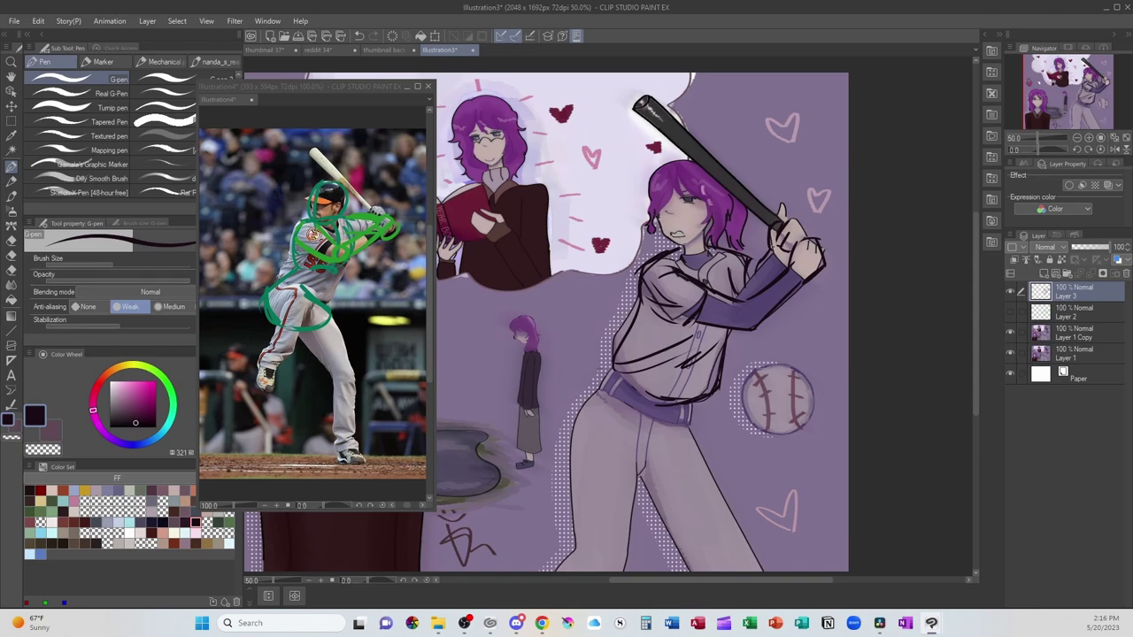
Draw corrected neck and shoulder lines in black on the reading figure inside the thought bubble
mouse_move(690, 158)
left_mouse_down()
mouse_move(714, 167)
mouse_move(731, 213)
left_mouse_up()
scroll(766, 580, "left", 3)
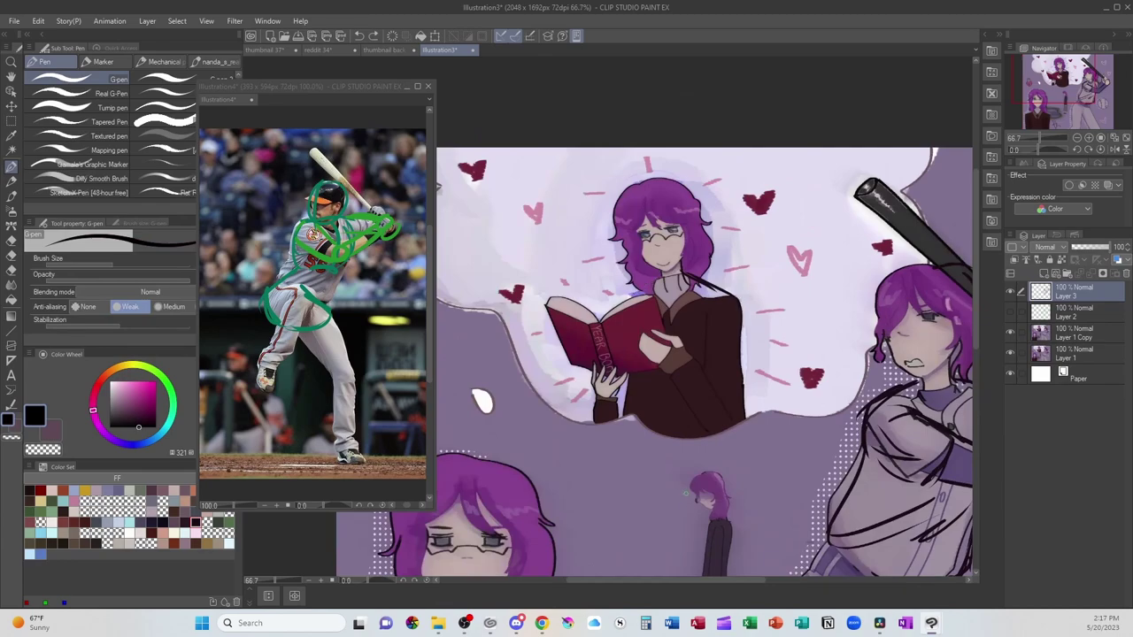
mouse_move(684, 249)
left_mouse_down()
mouse_move(687, 285)
mouse_move(735, 300)
left_mouse_up()
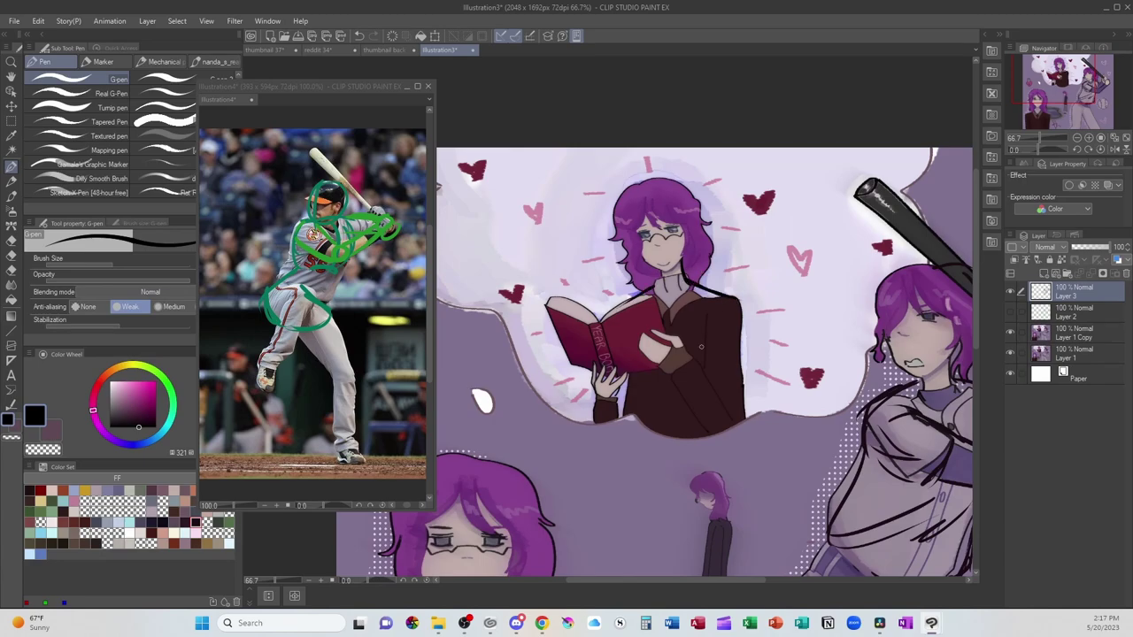
Mark the reading figure's elbow with a circle and sketch the bent upper arm and forearm in purple
mouse_move(732, 383)
left_mouse_down()
mouse_move(721, 403)
mouse_move(740, 403)
left_mouse_up()
left_click(901, 289, "alt")
left_click_drag(736, 385, 732, 405)
mouse_move(688, 359)
left_mouse_down()
mouse_move(725, 383)
mouse_move(675, 384)
mouse_move(694, 411)
mouse_move(746, 395)
left_mouse_up()
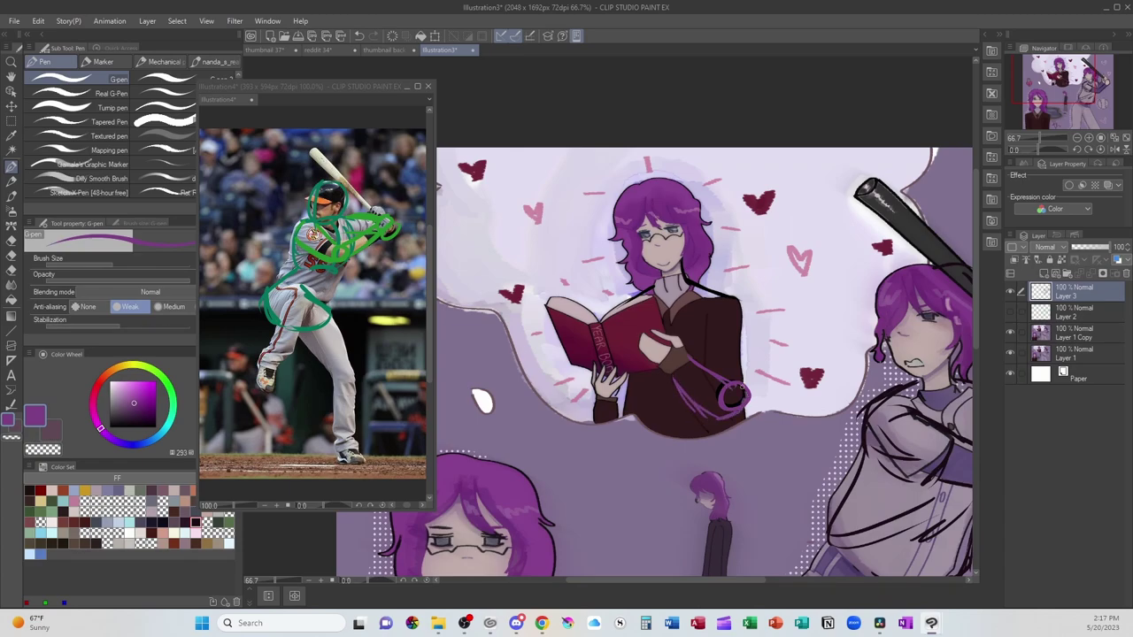
left_click_drag(736, 306, 746, 386)
left_click_drag(700, 321, 709, 359)
Sketch an open book viewed from its cover side in purple, in the empty area beside the reading figure
left_click_drag(711, 580, 672, 585)
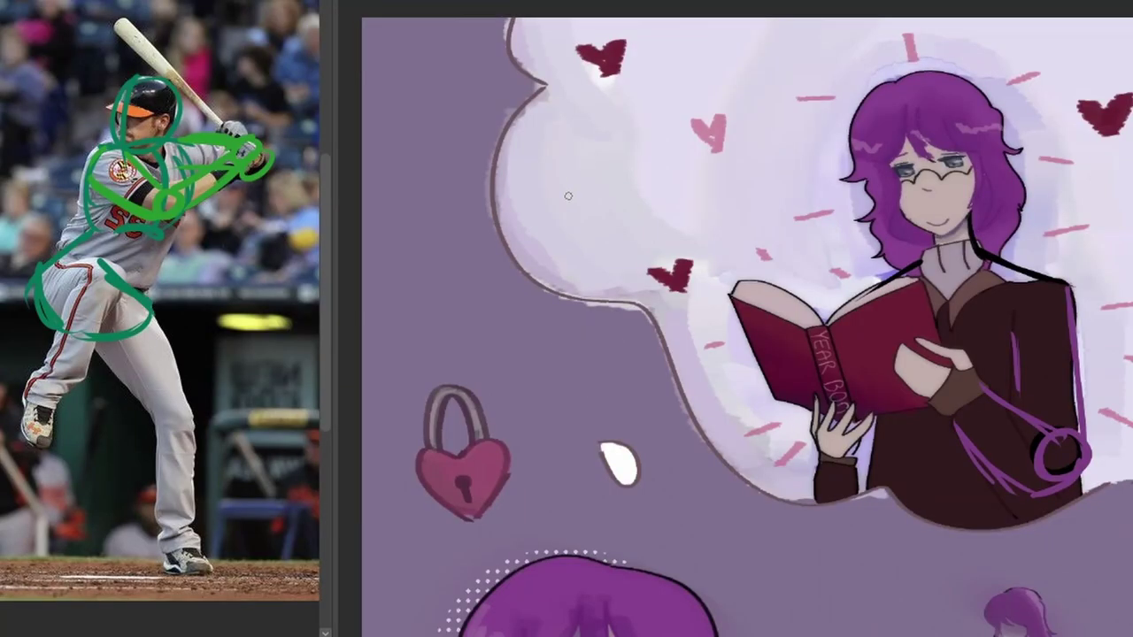
mouse_move(569, 257)
left_mouse_down()
mouse_move(571, 351)
mouse_move(581, 254)
left_mouse_up()
left_click_drag(597, 197, 598, 356)
mouse_move(567, 200)
left_mouse_down()
mouse_move(456, 163)
mouse_move(554, 204)
left_mouse_up()
mouse_move(597, 194)
left_mouse_down()
mouse_move(678, 139)
mouse_move(655, 358)
mouse_move(682, 310)
left_mouse_up()
left_click_drag(559, 354, 455, 282)
left_click_drag(466, 170, 471, 297)
left_click_drag(473, 212, 478, 301)
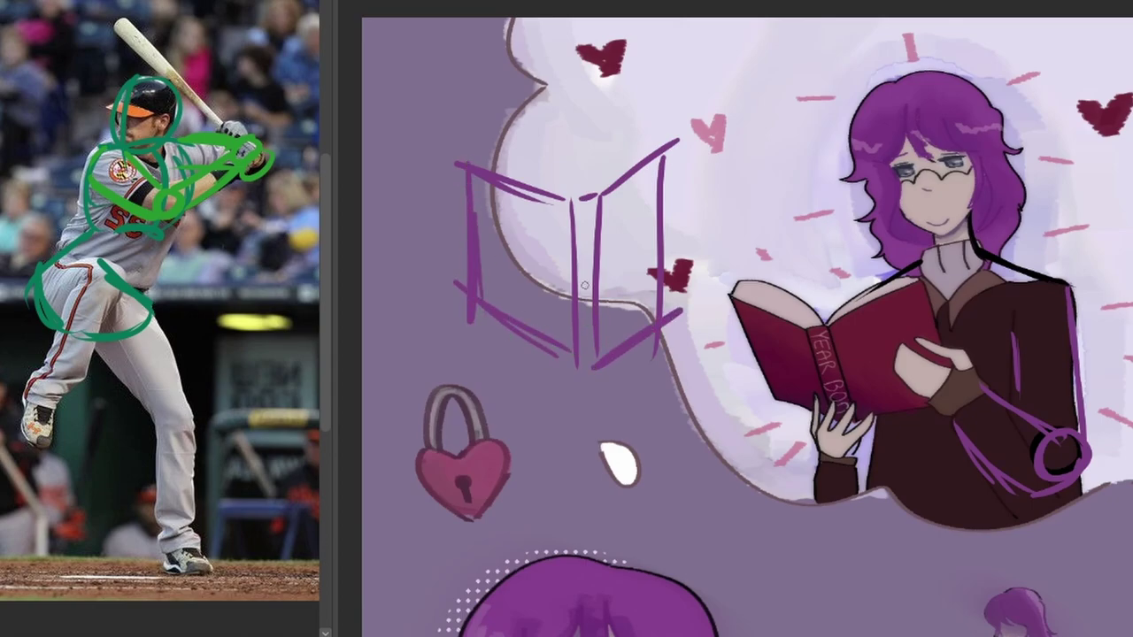
Sketch a boxy three-sided form below the spine of the book sketch in purple and retrace it in blue
mouse_move(571, 301)
left_mouse_down()
mouse_move(573, 347)
mouse_move(591, 328)
mouse_move(652, 315)
left_mouse_up()
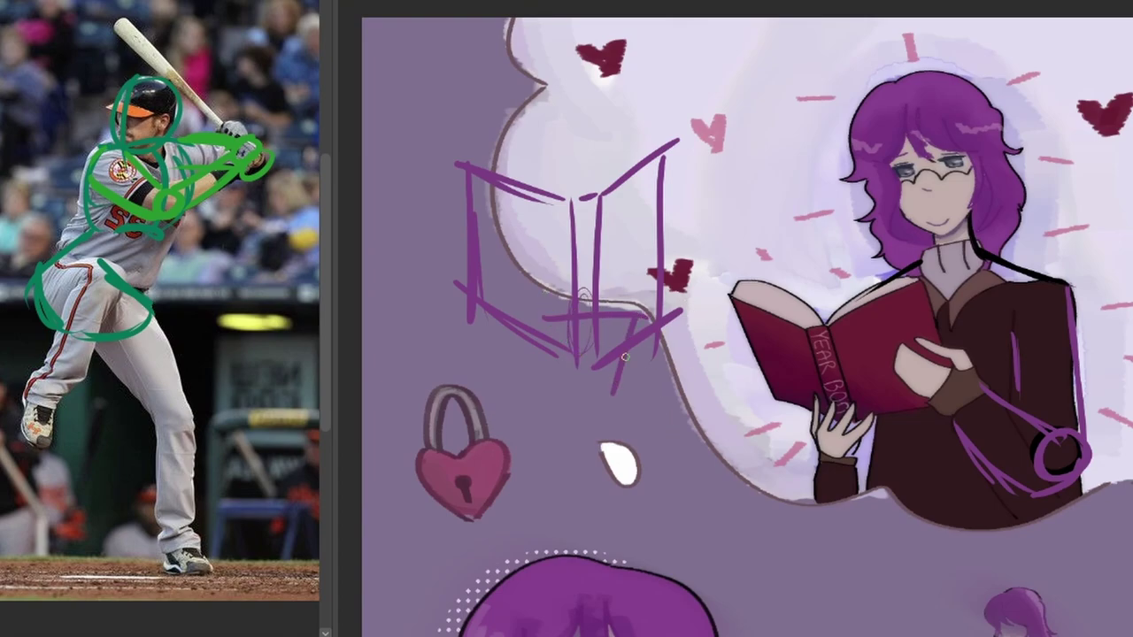
left_click_drag(540, 315, 632, 320)
left_click_drag(631, 320, 616, 403)
left_click_drag(542, 317, 550, 402)
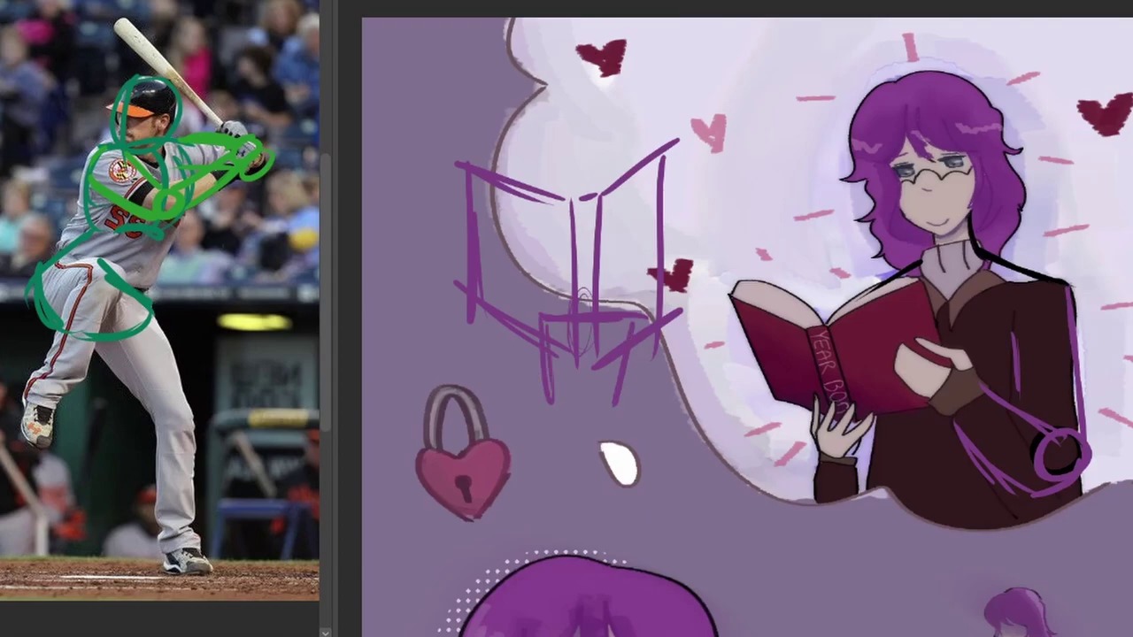
mouse_move(540, 317)
left_mouse_down()
mouse_move(637, 312)
mouse_move(617, 409)
mouse_move(554, 414)
left_mouse_up()
mouse_move(633, 340)
left_mouse_down()
mouse_move(618, 410)
mouse_move(626, 400)
left_mouse_up()
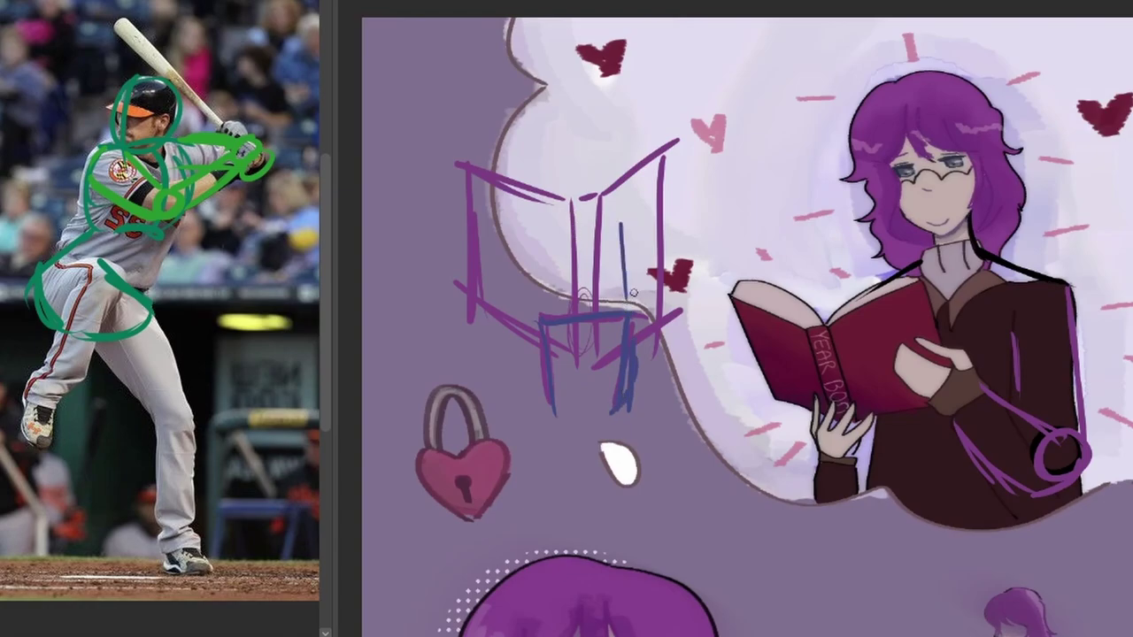
Erase the spine area and the boxy form from the book sketch, and retrace its outer edges in blue
mouse_move(637, 208)
left_mouse_down()
mouse_move(628, 308)
mouse_move(614, 297)
left_mouse_up()
mouse_move(624, 229)
left_mouse_down()
mouse_move(604, 306)
mouse_move(572, 207)
mouse_move(580, 305)
mouse_move(521, 223)
mouse_move(567, 314)
left_mouse_up()
left_click_drag(492, 271, 563, 314)
left_click_drag(513, 229, 556, 310)
mouse_move(501, 262)
left_mouse_down()
mouse_move(551, 361)
mouse_move(556, 306)
left_mouse_up()
mouse_move(522, 223)
left_mouse_down()
mouse_move(562, 285)
mouse_move(545, 221)
left_mouse_up()
left_click_drag(547, 222, 578, 293)
left_click_drag(579, 207, 593, 197)
left_click_drag(593, 199, 601, 303)
left_click_drag(528, 346, 483, 313)
left_click_drag(485, 327, 480, 180)
left_click_drag(669, 146, 684, 308)
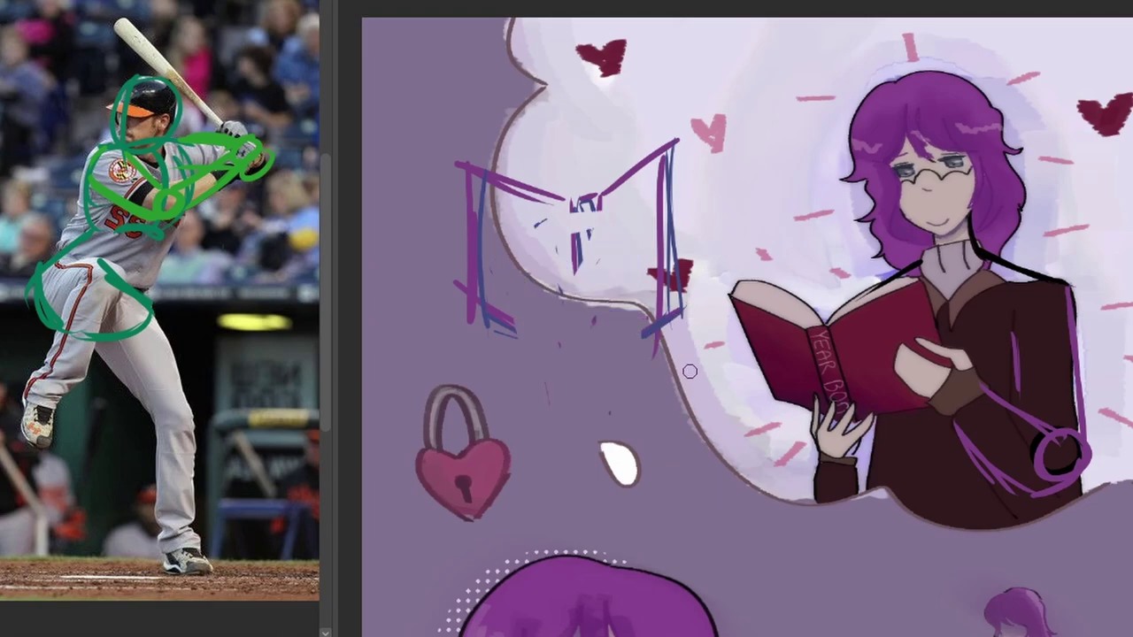
Draw the V-shaped lower page edge and a gripping hand on the book sketch in blue
key("b")
mouse_move(510, 261)
left_mouse_down()
mouse_move(544, 297)
mouse_move(570, 296)
mouse_move(537, 319)
mouse_move(634, 244)
left_mouse_up()
left_click_drag(662, 281, 650, 324)
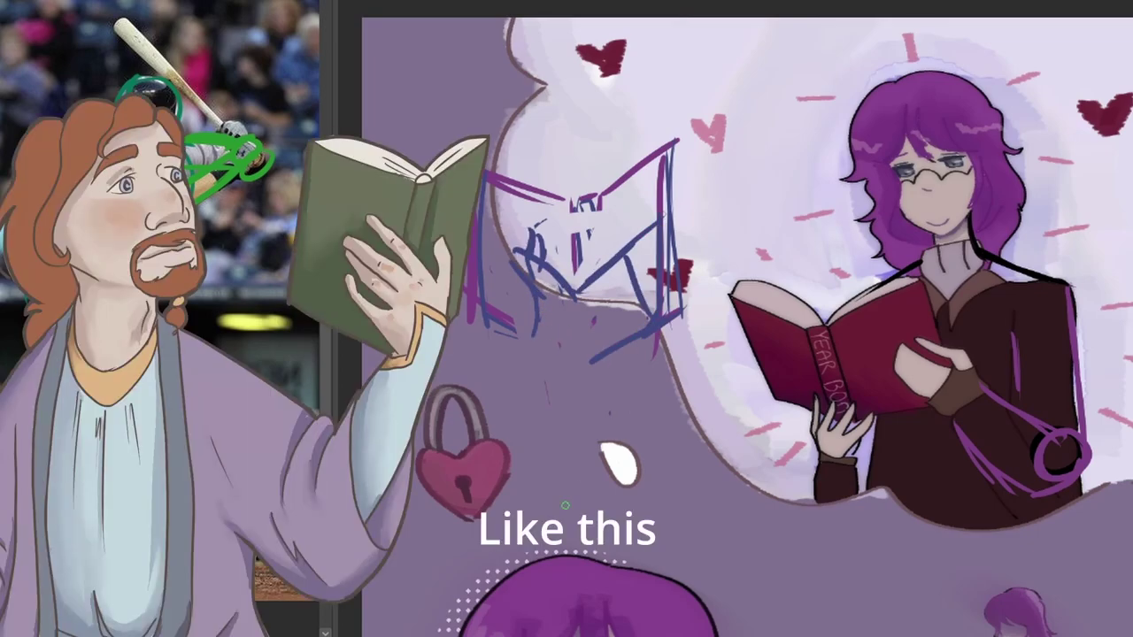
Add wider outer covers, a hatched second hand and two forearms to the book sketch in blue
mouse_move(580, 294)
left_mouse_down()
mouse_move(612, 266)
mouse_move(643, 331)
left_mouse_up()
left_click_drag(610, 273, 661, 219)
mouse_move(604, 188)
left_mouse_down()
mouse_move(699, 129)
mouse_move(687, 310)
left_mouse_up()
mouse_move(561, 197)
left_mouse_down()
mouse_move(439, 158)
mouse_move(453, 159)
mouse_move(462, 326)
mouse_move(533, 354)
left_mouse_up()
mouse_move(605, 308)
left_mouse_down()
mouse_move(668, 234)
mouse_move(626, 287)
left_mouse_up()
mouse_move(669, 248)
left_mouse_down()
mouse_move(647, 314)
mouse_move(587, 370)
mouse_move(561, 430)
left_mouse_up()
mouse_move(537, 322)
left_mouse_down()
mouse_move(501, 367)
mouse_move(534, 336)
left_mouse_up()
left_click_drag(596, 354, 540, 487)
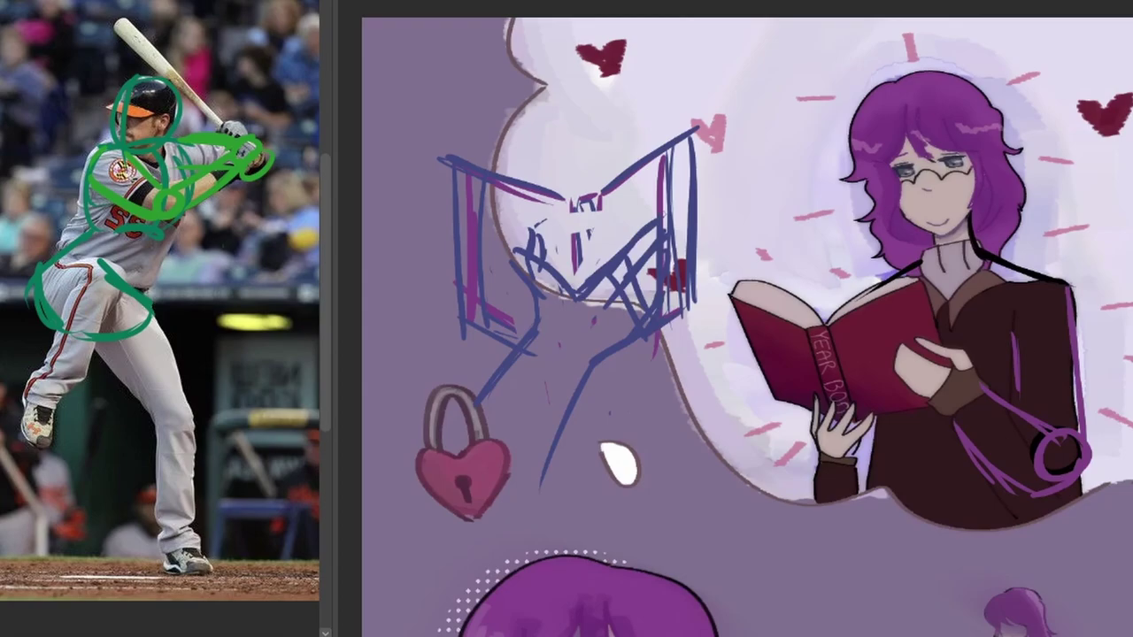
Mark the hairline, brow level, nose base and chin with short blue lines on the front-facing portrait's face
scroll(734, 327, "right", 3)
scroll(735, 328, "left", 1)
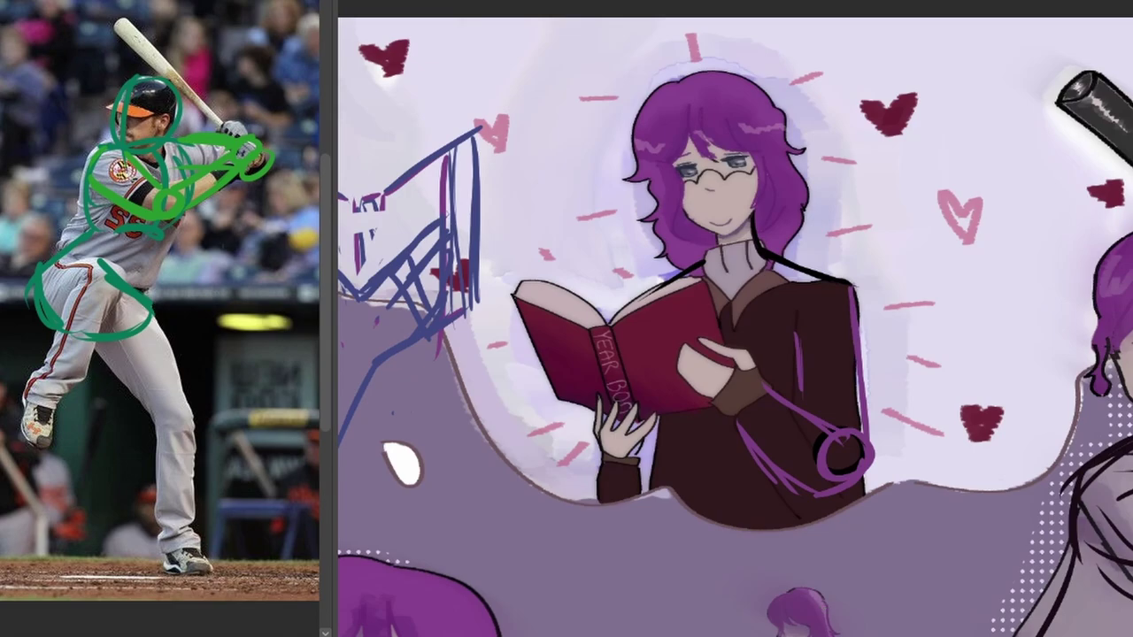
scroll(823, 609, "down", 6)
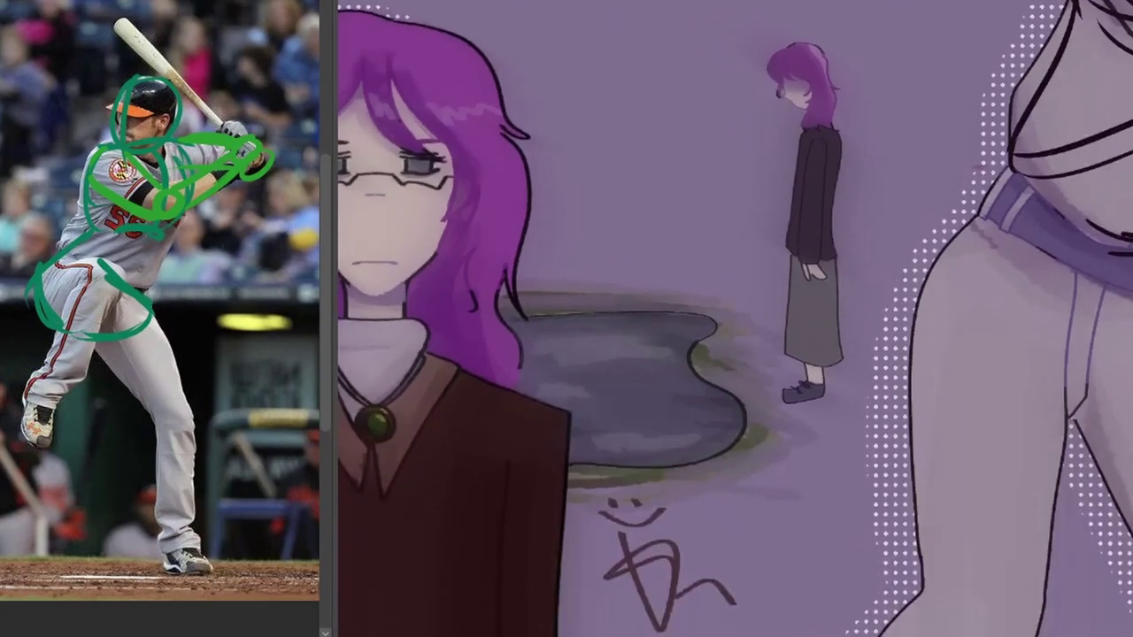
scroll(735, 319, "left", 4)
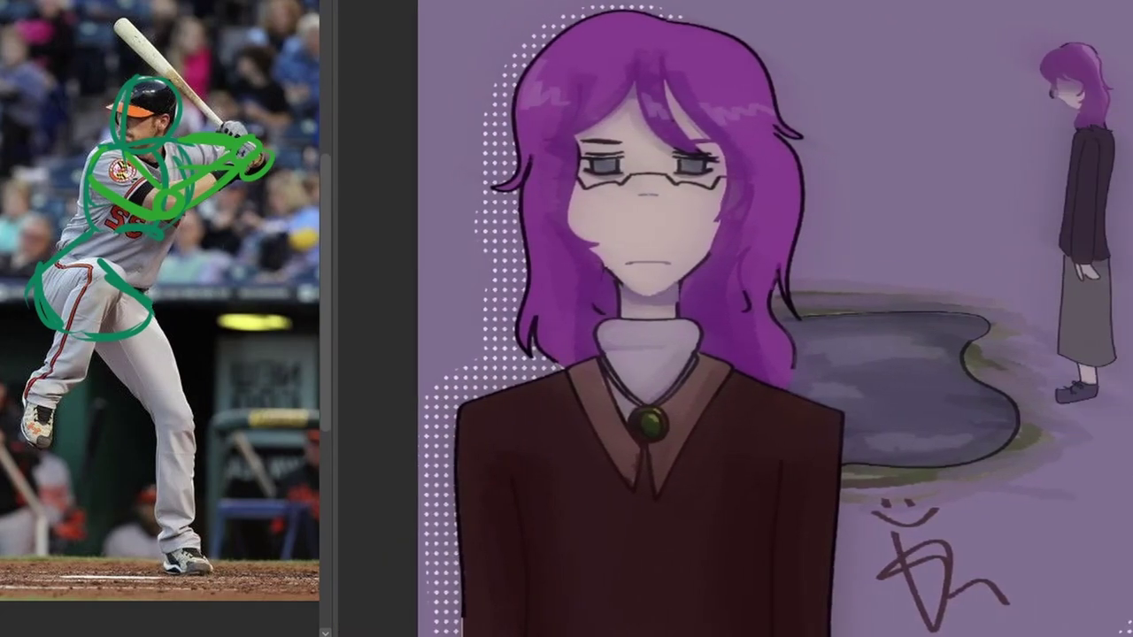
scroll(775, 318, "up", 2)
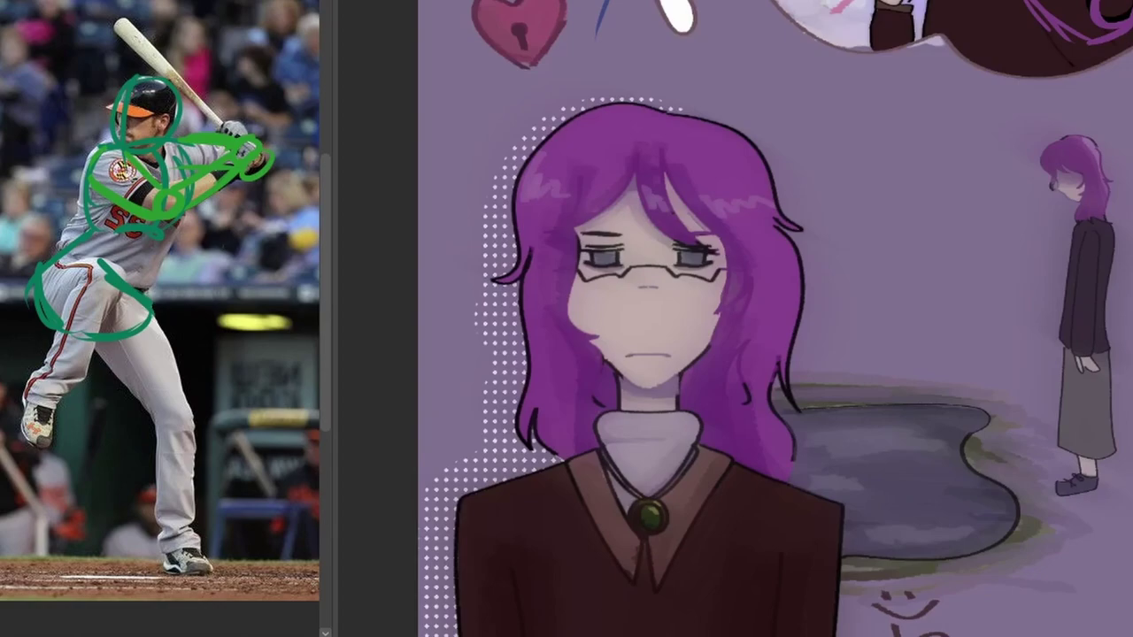
mouse_move(652, 272)
left_mouse_down()
mouse_move(639, 280)
mouse_move(664, 304)
mouse_move(657, 276)
left_mouse_up()
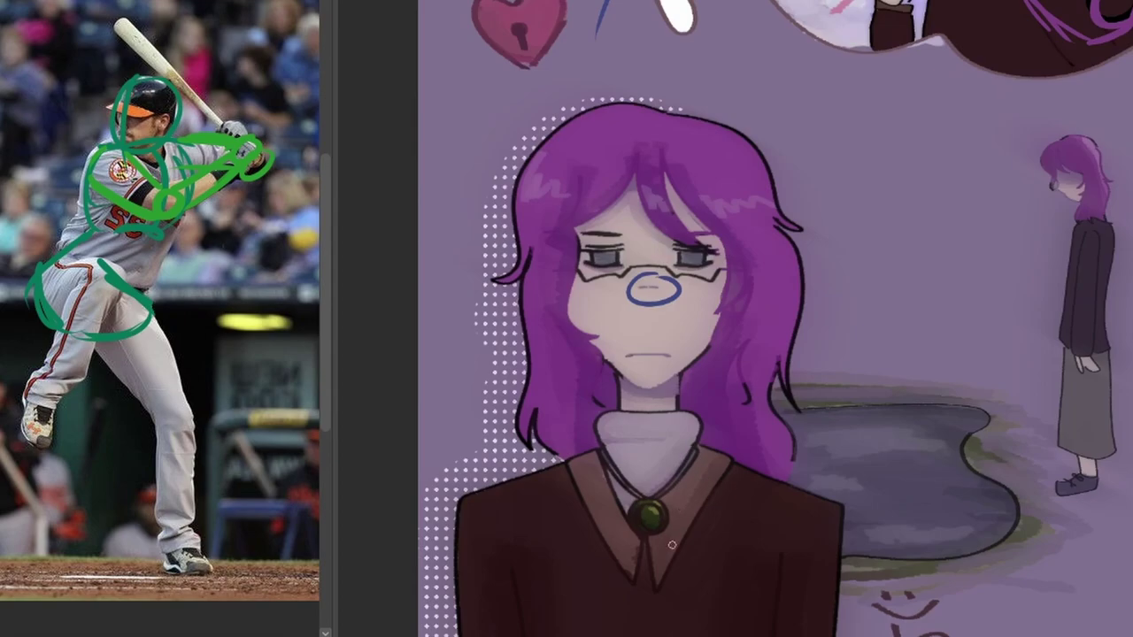
key("ctrl+z")
left_click_drag(636, 326, 660, 324)
left_click_drag(639, 255, 664, 262)
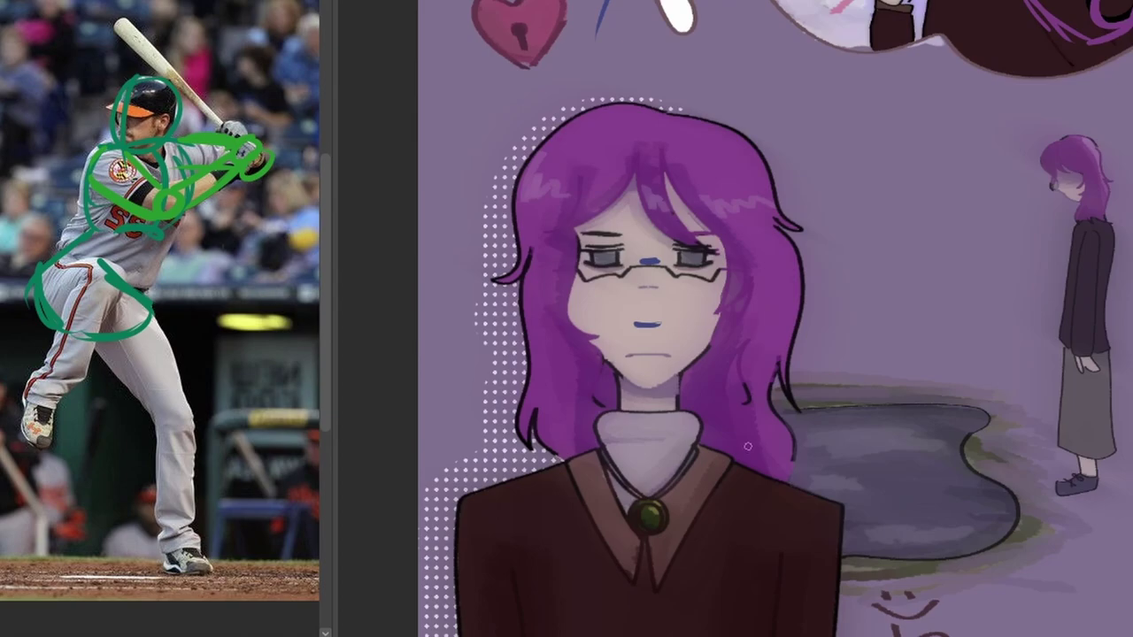
left_click_drag(636, 388, 659, 390)
left_click_drag(636, 165, 664, 168)
Draw a curved blue nose on the portrait, and select the mouth and move it slightly up
left_click_drag(628, 310, 653, 326)
mouse_move(650, 338)
left_mouse_down()
mouse_move(658, 375)
mouse_move(660, 339)
mouse_move(670, 360)
left_mouse_up()
left_click(730, 404)
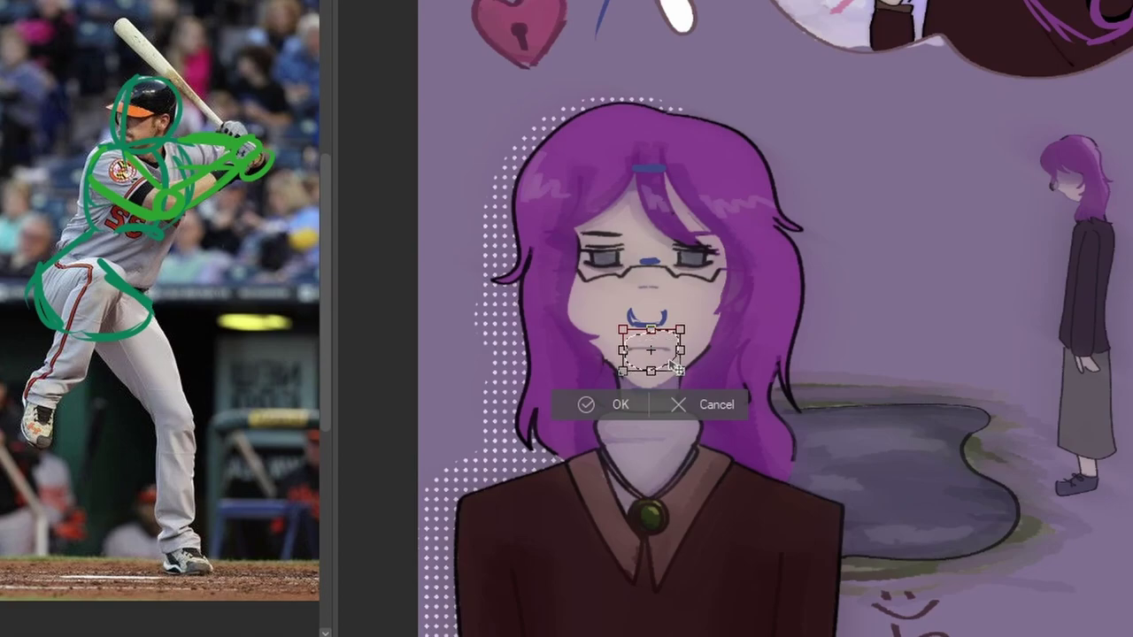
left_click(612, 402)
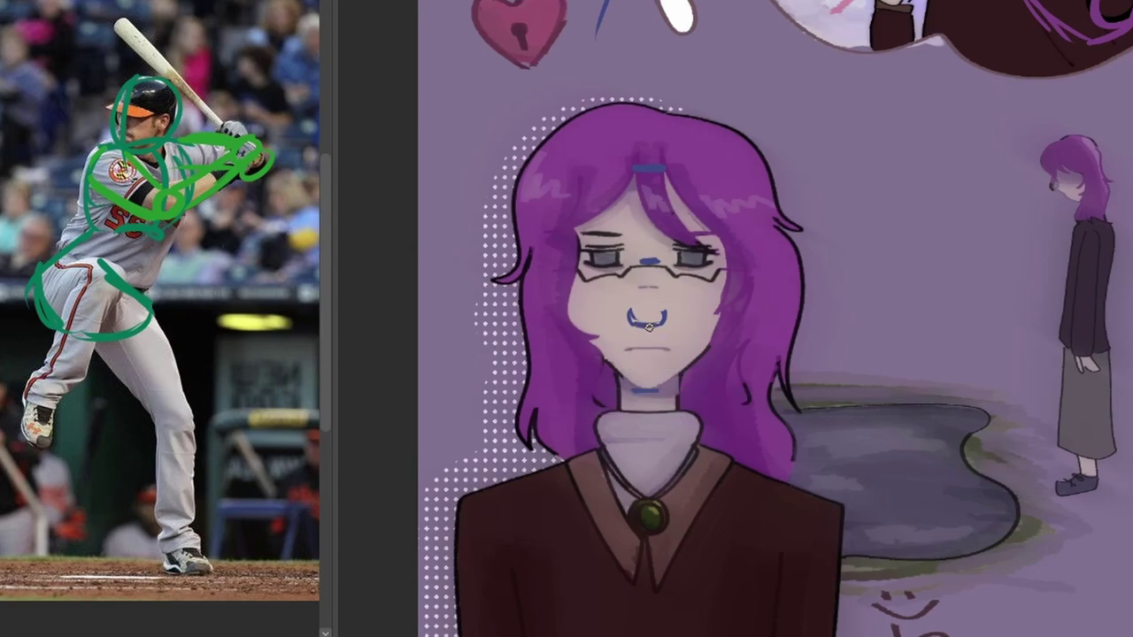
Draw blue lines over the portrait's eyebrows and a dark arched bridge for the glasses
left_click_drag(625, 233, 645, 256)
key("ctrl+z")
left_click_drag(588, 233, 617, 232)
mouse_move(625, 276)
left_mouse_down()
mouse_move(644, 267)
mouse_move(673, 280)
mouse_move(662, 271)
mouse_move(664, 282)
mouse_move(675, 266)
left_mouse_up()
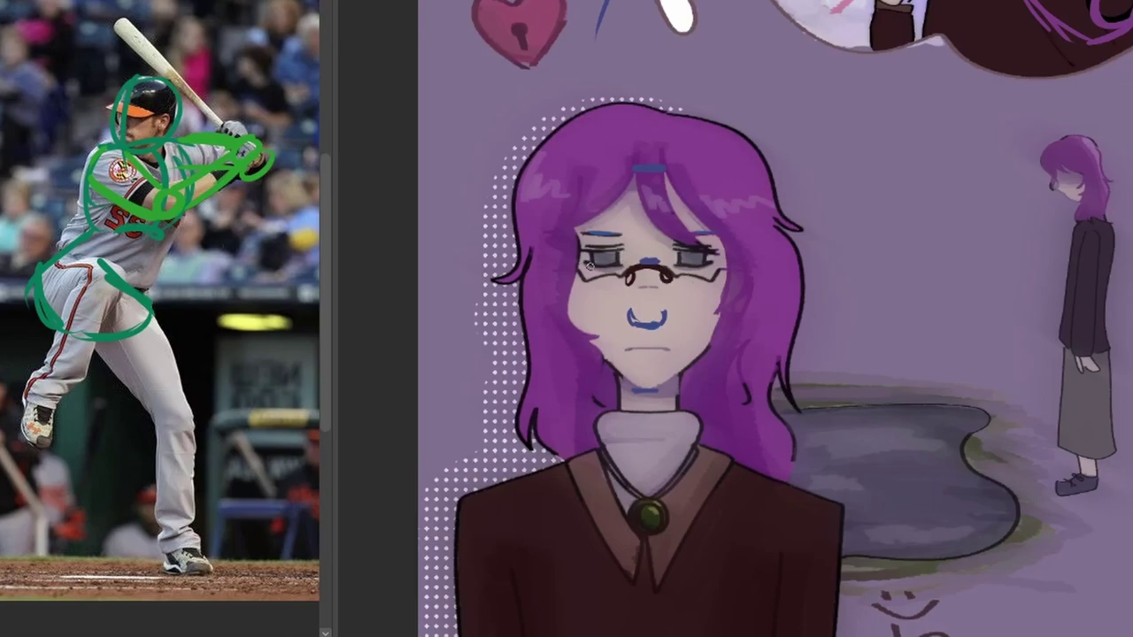
Try angular lower rims with straight upper edges on the portrait's glasses in dark lines
left_click_drag(577, 268, 608, 291)
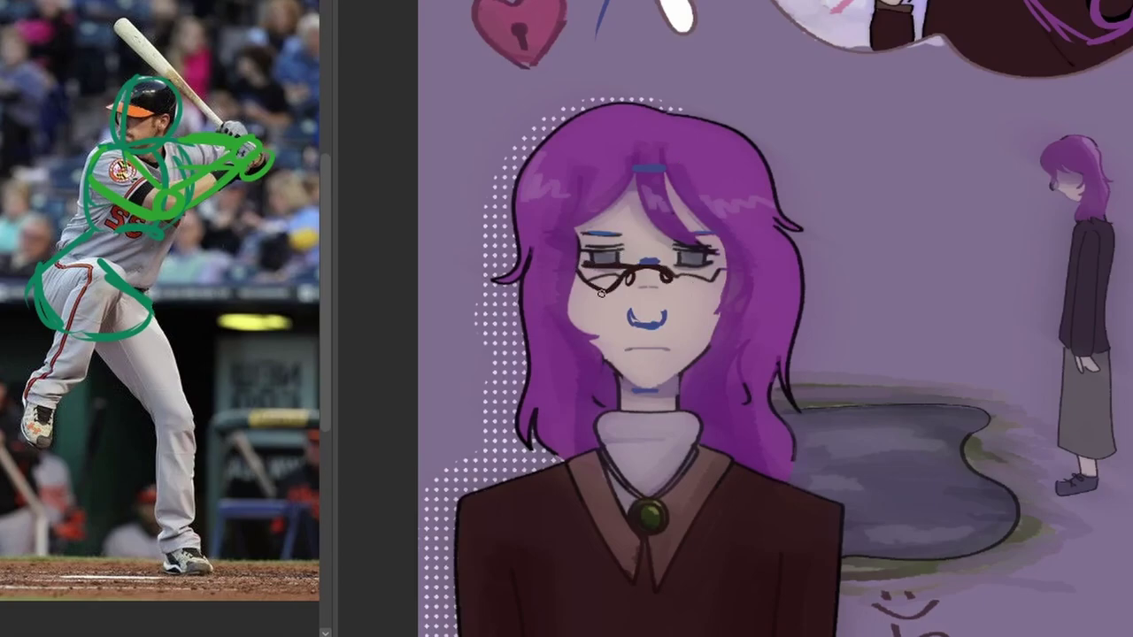
mouse_move(674, 267)
left_mouse_down()
mouse_move(711, 266)
mouse_move(669, 276)
mouse_move(694, 286)
mouse_move(724, 269)
left_mouse_up()
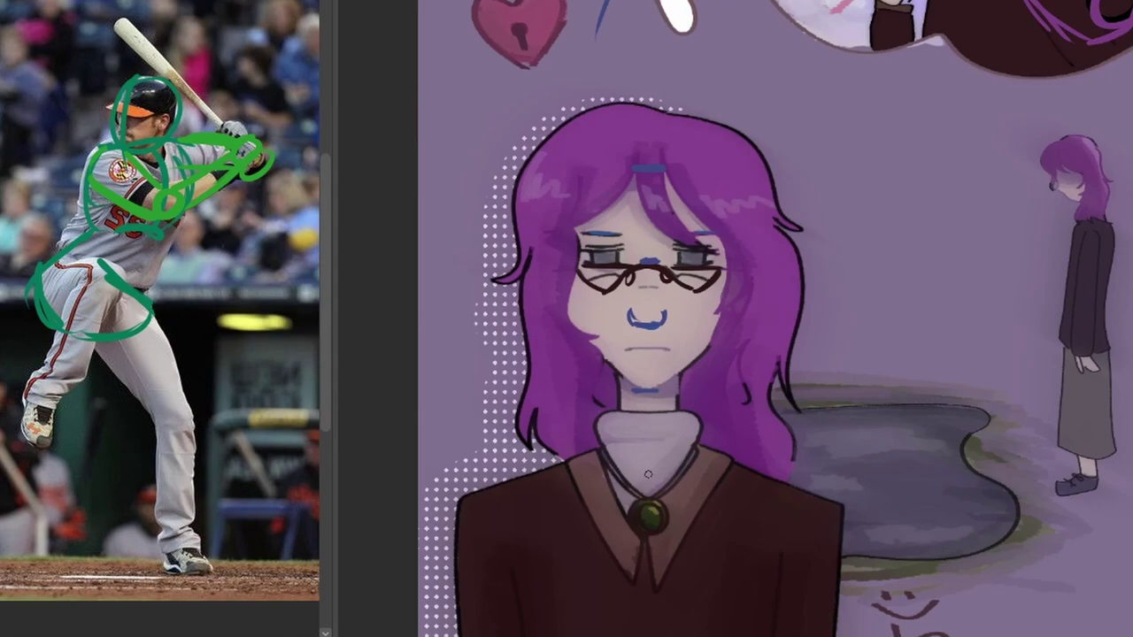
key("ctrl+z")
key("ctrl+z")
key("ctrl+z")
key("ctrl+z")
key("ctrl+z")
key("ctrl+z")
key("ctrl+z")
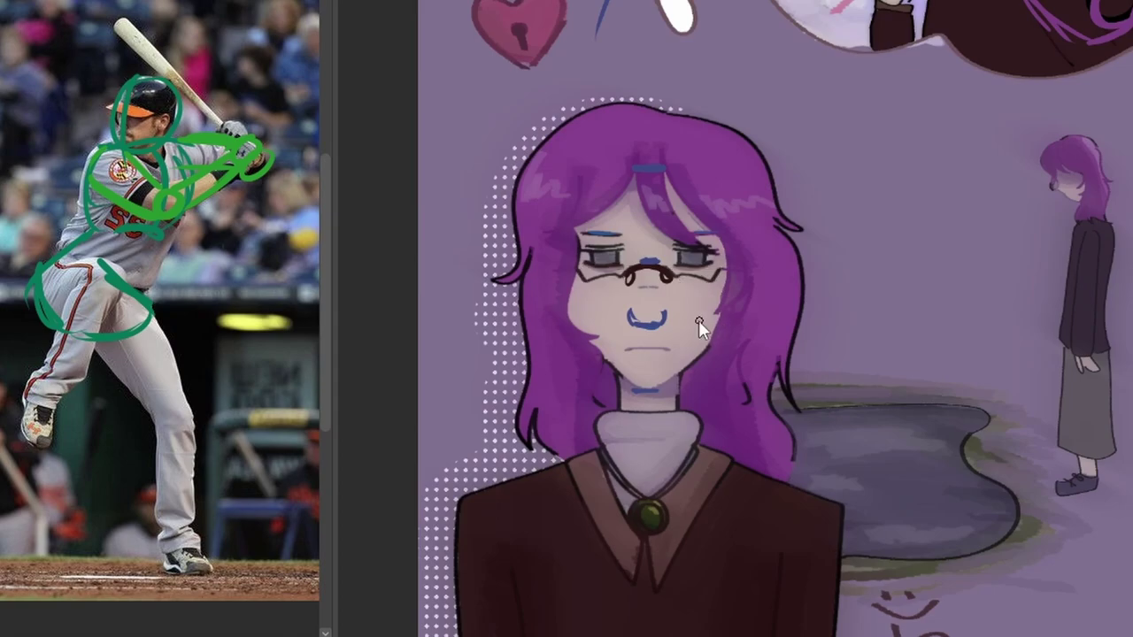
Draw rounded lower rims on both lenses of the portrait's glasses in dark lines, leaving the tops open
left_click_drag(577, 273, 717, 271)
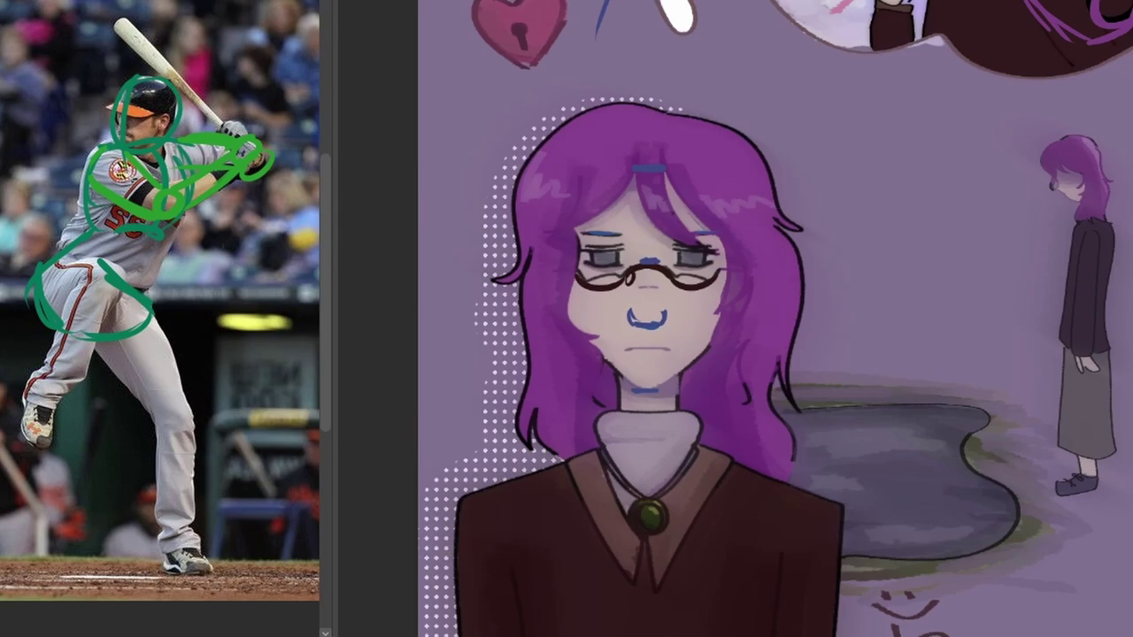
left_click_drag(579, 268, 642, 265)
key("ctrl+z")
Try full round lens frames in a pale colour over the portrait's eyes
left_click_drag(670, 265, 724, 266)
left_click_drag(616, 267, 577, 267)
mouse_move(625, 248)
left_mouse_down()
mouse_move(567, 248)
mouse_move(561, 262)
left_mouse_up()
mouse_move(582, 238)
left_mouse_down()
mouse_move(614, 278)
mouse_move(592, 233)
mouse_move(631, 252)
mouse_move(650, 283)
mouse_move(685, 249)
mouse_move(673, 271)
mouse_move(686, 237)
left_mouse_up()
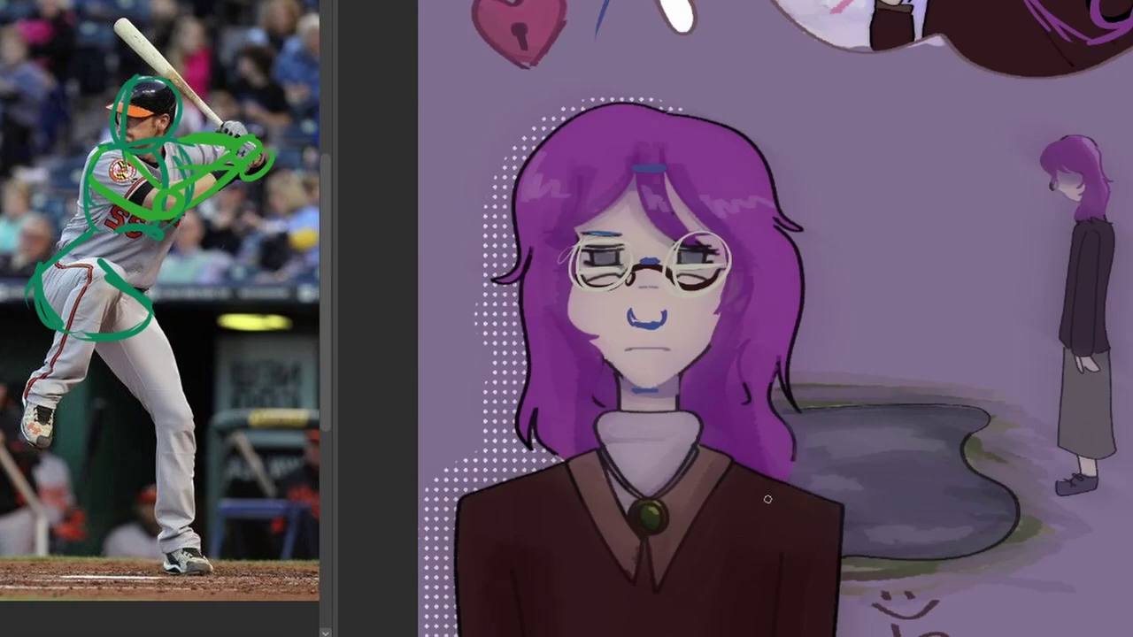
key("ctrl+z")
key("ctrl+z")
key("ctrl+z")
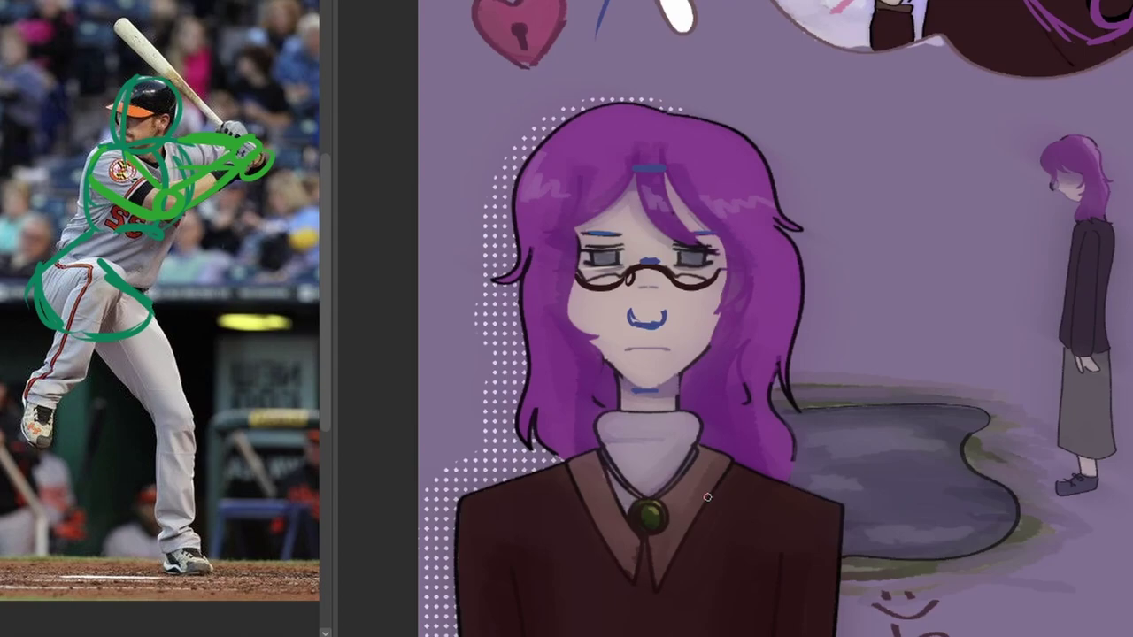
mouse_move(694, 232)
left_mouse_down()
mouse_move(670, 261)
mouse_move(698, 229)
mouse_move(722, 280)
left_mouse_up()
key("ctrl+z")
Hide Layer 3 and draw a red arrow pointing down towards the batter's head on Layer 1 Copy
mouse_move(686, 471)
left_mouse_down()
mouse_move(524, 468)
mouse_move(641, 470)
left_mouse_up()
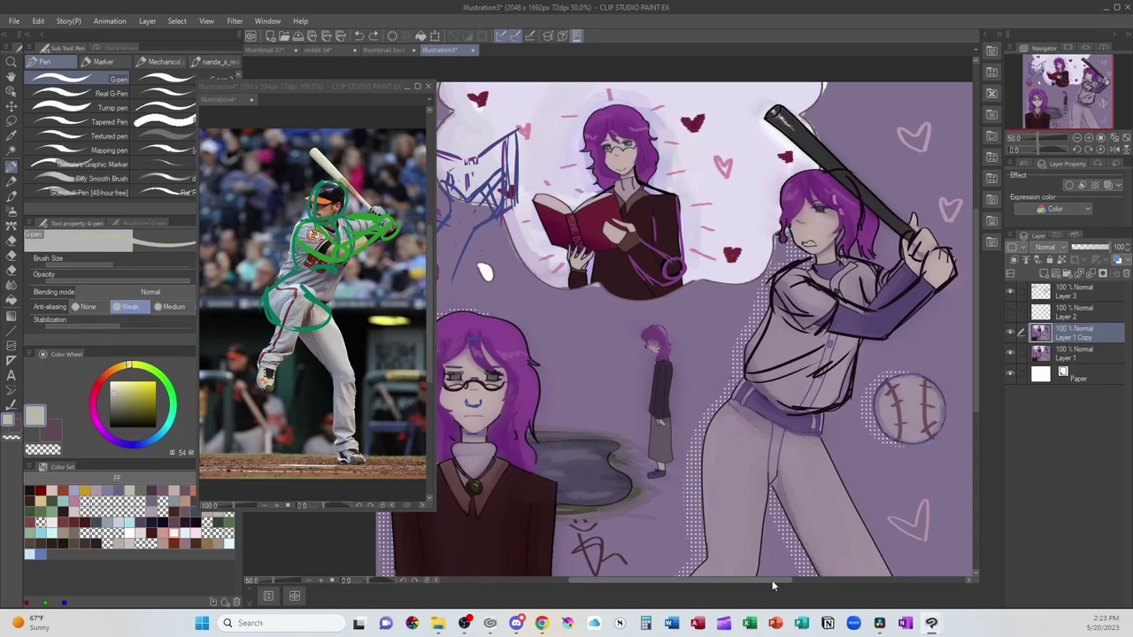
left_click_drag(747, 582, 760, 581)
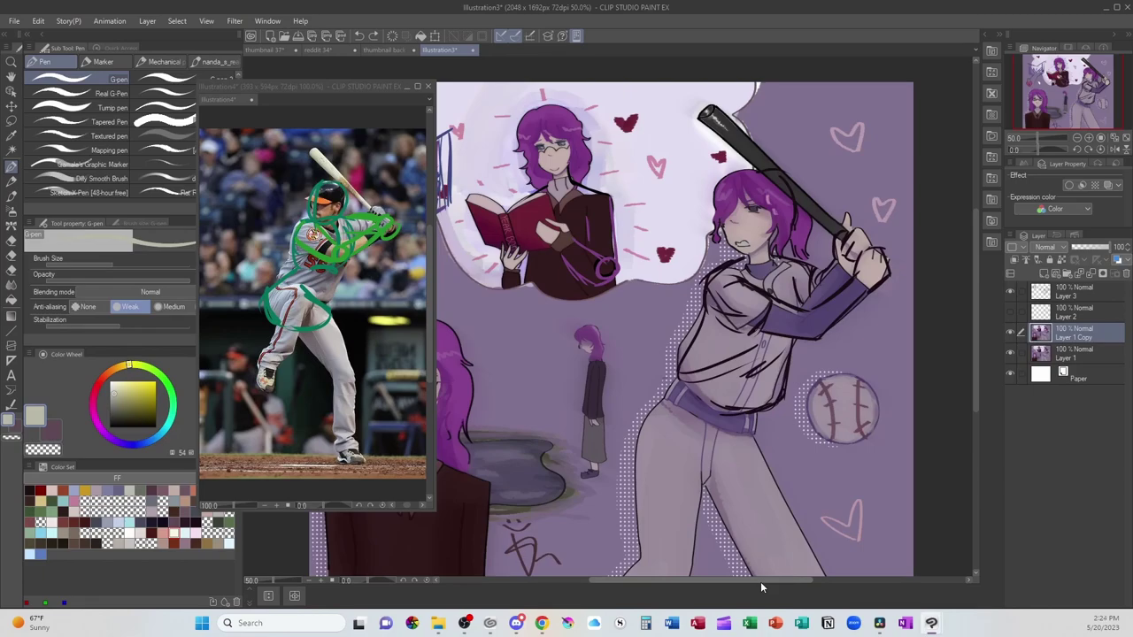
left_click(1010, 292)
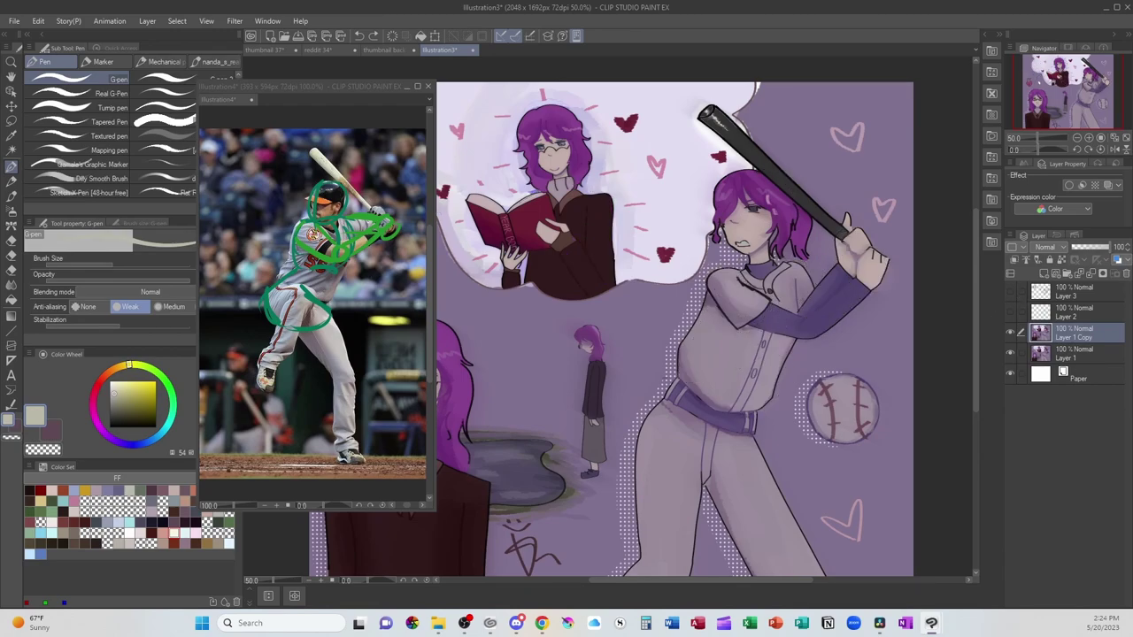
left_click(680, 199, "alt")
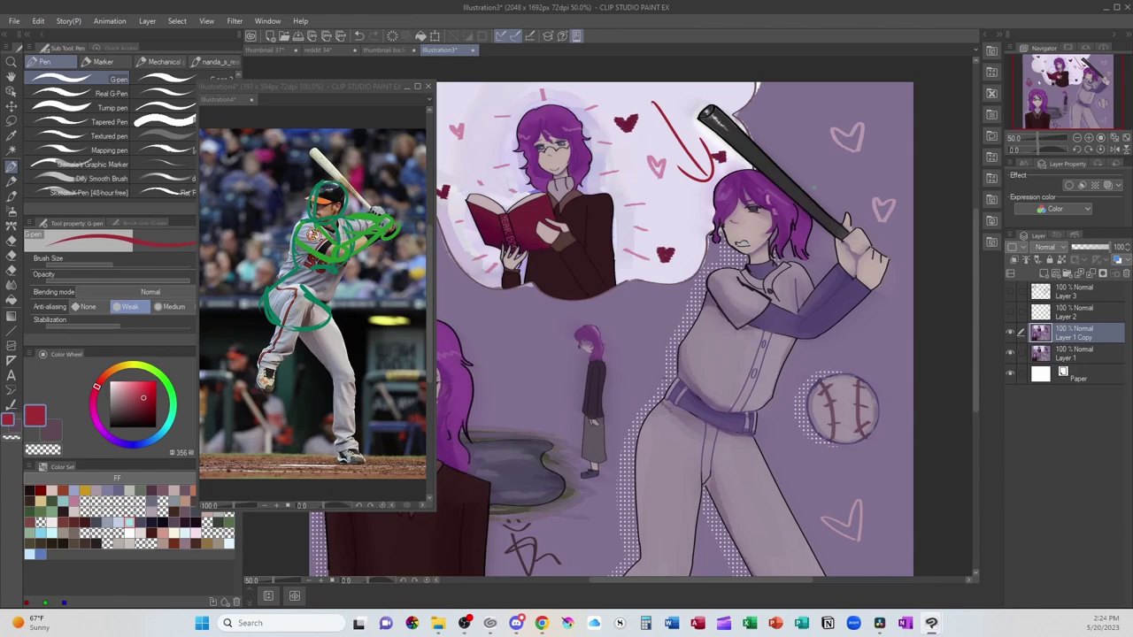
Sample the jersey colour, darken it to a muted purple with hue 275, and add a new layer above Layer 1 Copy
left_click(789, 327, "alt")
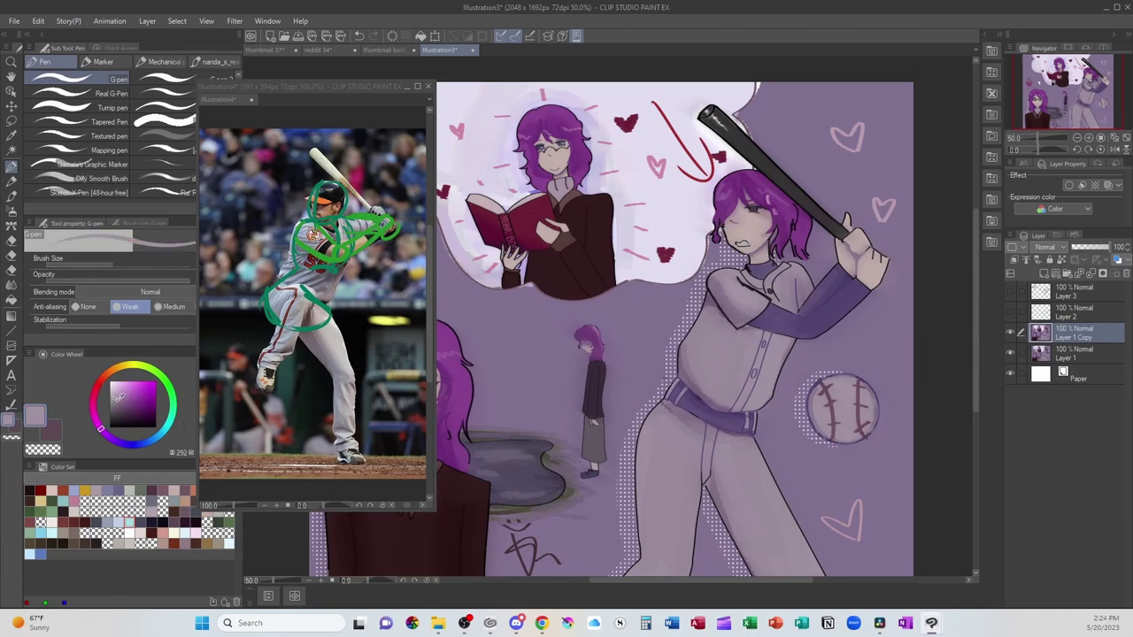
left_click_drag(117, 398, 110, 437)
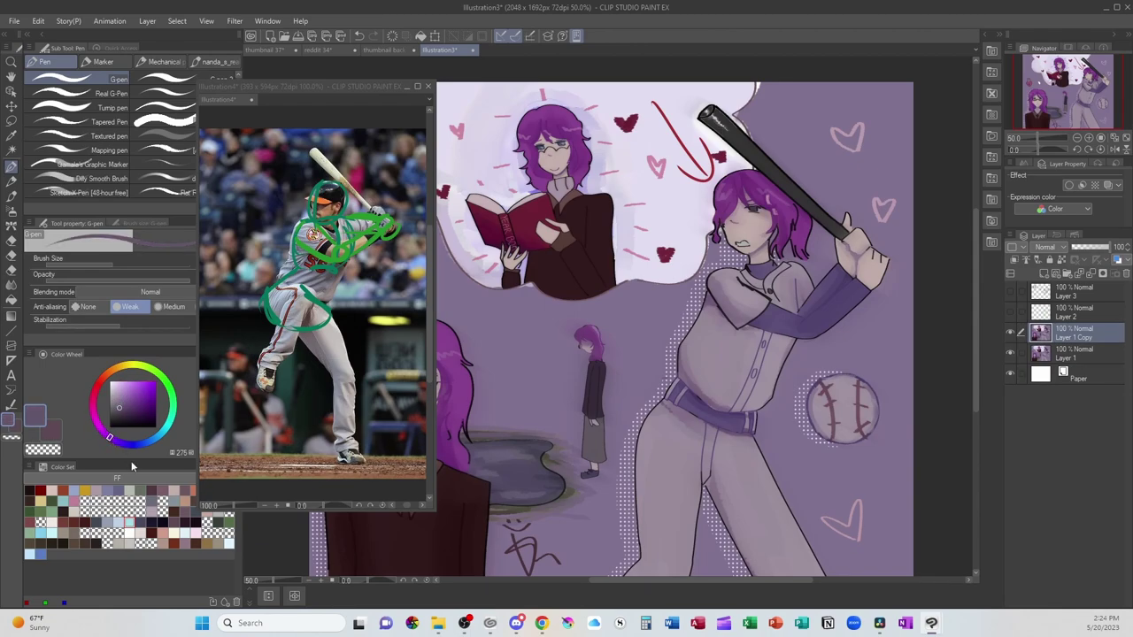
left_click(1078, 313)
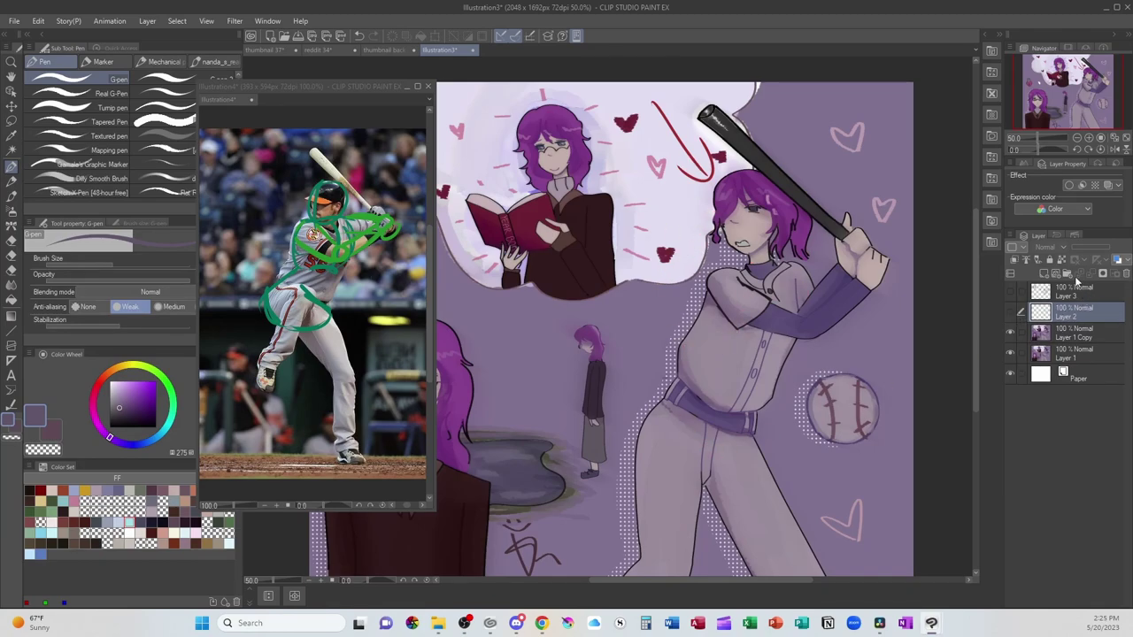
left_click(1078, 333)
left_click(1044, 273)
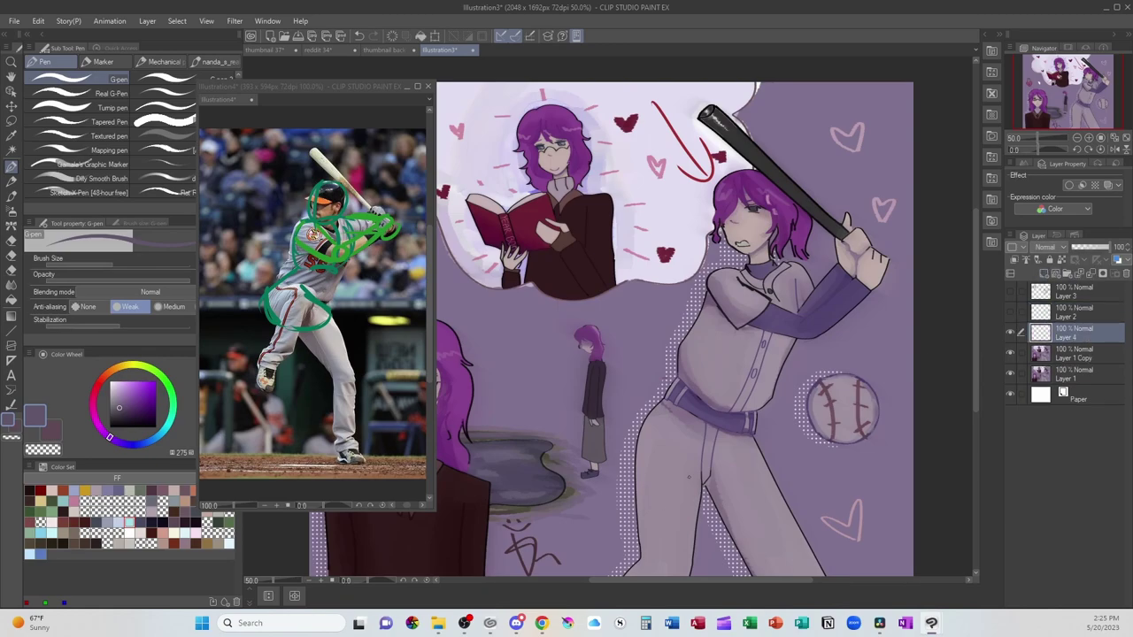
Shade the far side of the batter's jersey and the near short sleeve in muted purple on the new layer
mouse_move(780, 276)
left_mouse_down()
mouse_move(792, 313)
mouse_move(736, 408)
left_mouse_up()
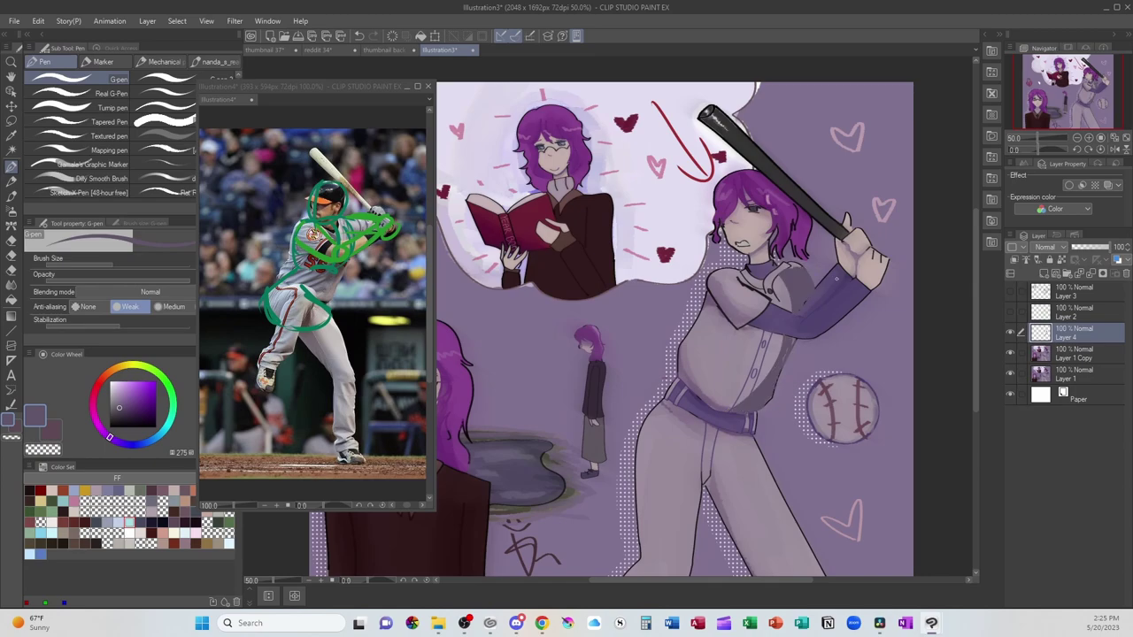
left_click_drag(714, 274, 745, 321)
key("ctrl+z")
key("ctrl+y")
Shade the underside of the batter's purple undersleeve with the Turnip pen in a dark blue-violet of hue 247
left_click(89, 107)
left_click(812, 325, "alt")
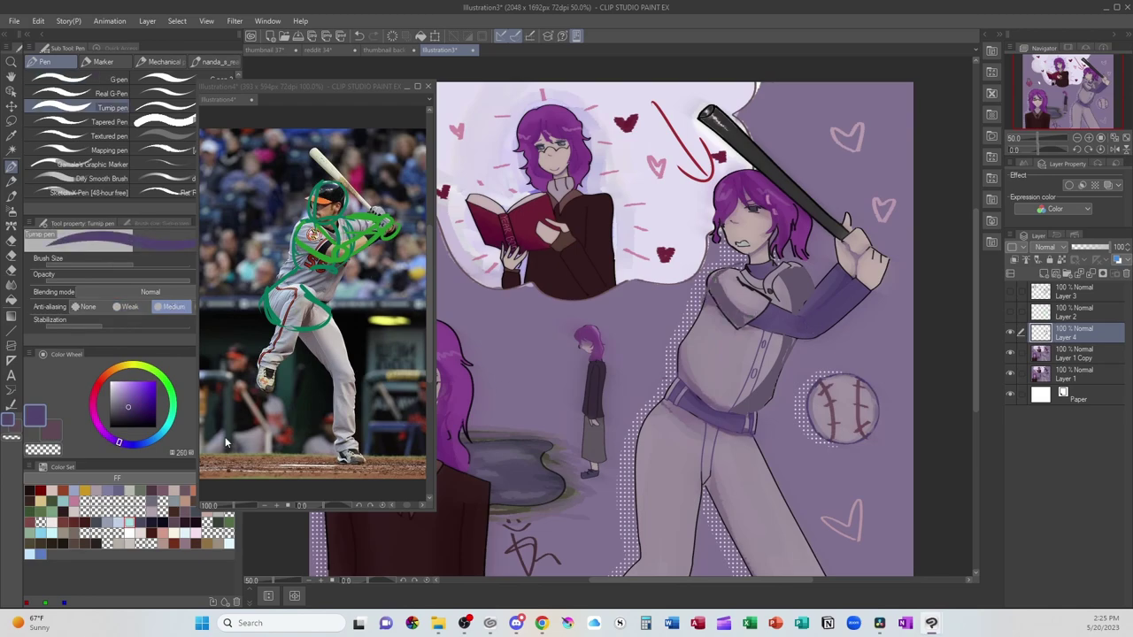
left_click_drag(128, 404, 131, 414)
left_click(128, 445)
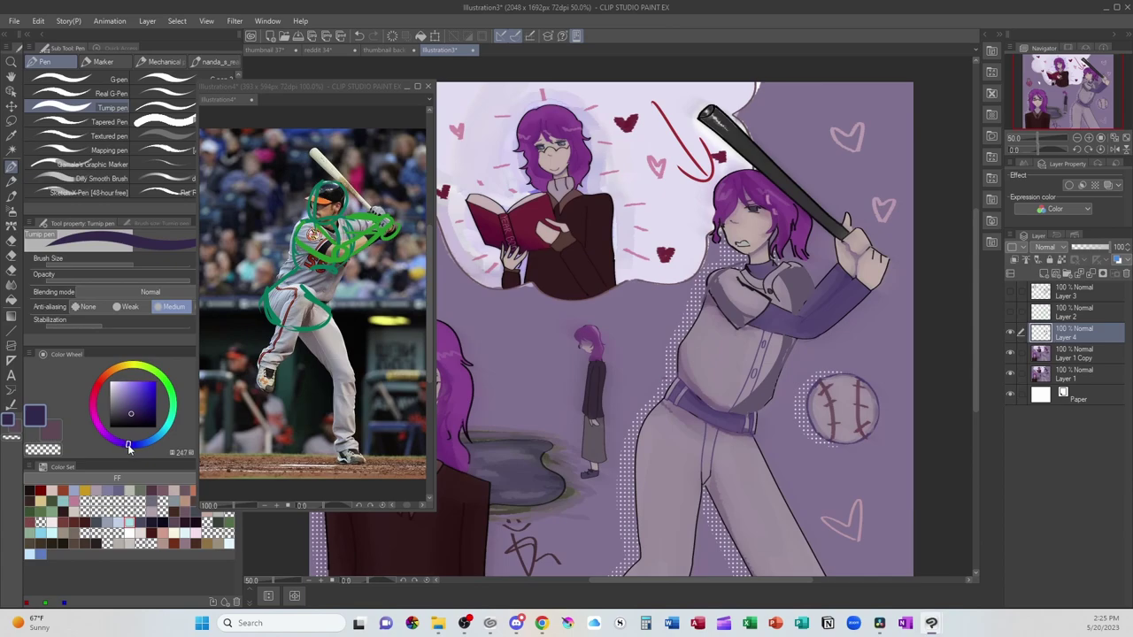
mouse_move(768, 306)
left_mouse_down()
mouse_move(809, 331)
mouse_move(787, 334)
mouse_move(834, 318)
mouse_move(822, 328)
mouse_move(863, 289)
mouse_move(815, 336)
mouse_move(863, 287)
left_mouse_up()
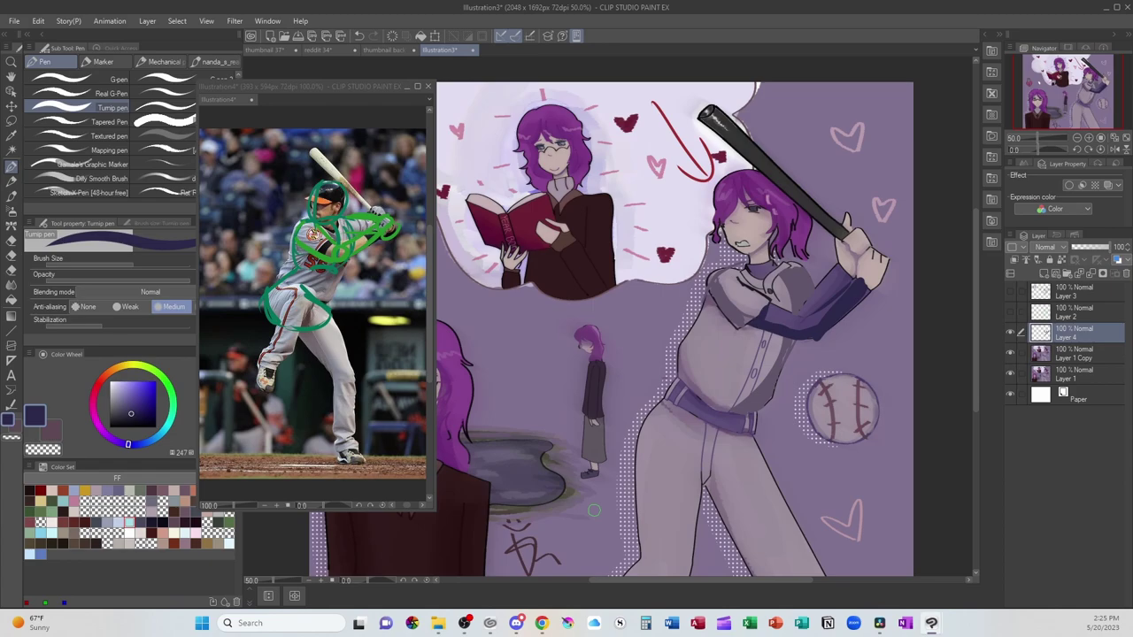
Add muted purple hue 275 shading near the batter's jersey shoulder and dark blue-violet hue 247 shadows on the purple undersleeve
left_click(758, 399, "alt")
left_click_drag(710, 297, 743, 340)
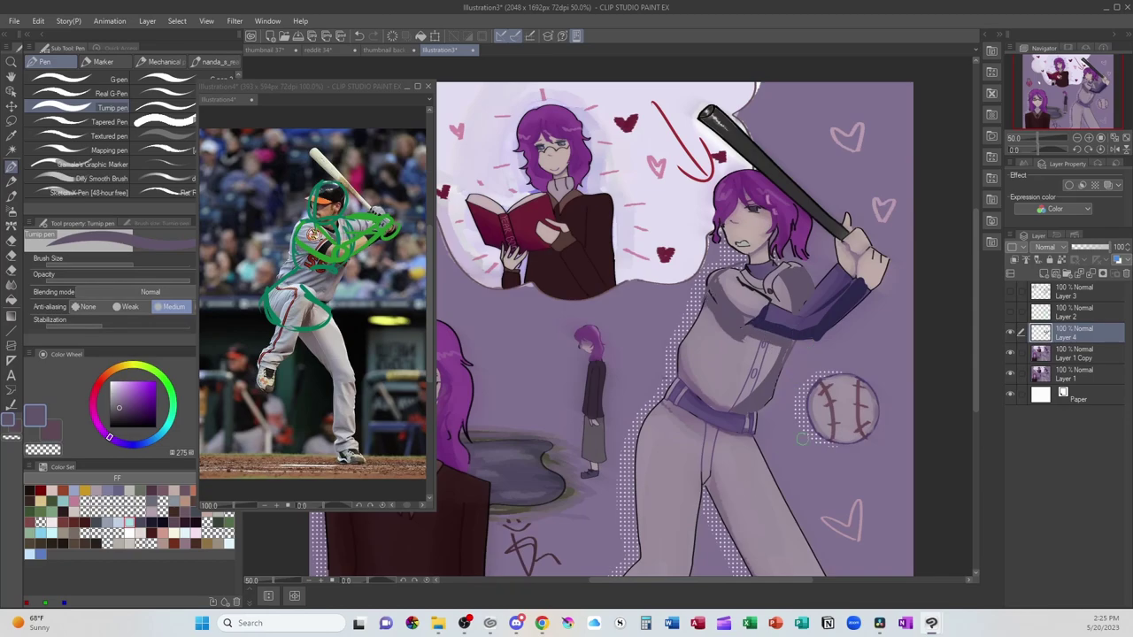
left_click(828, 276, "alt")
left_click_drag(852, 275, 827, 295)
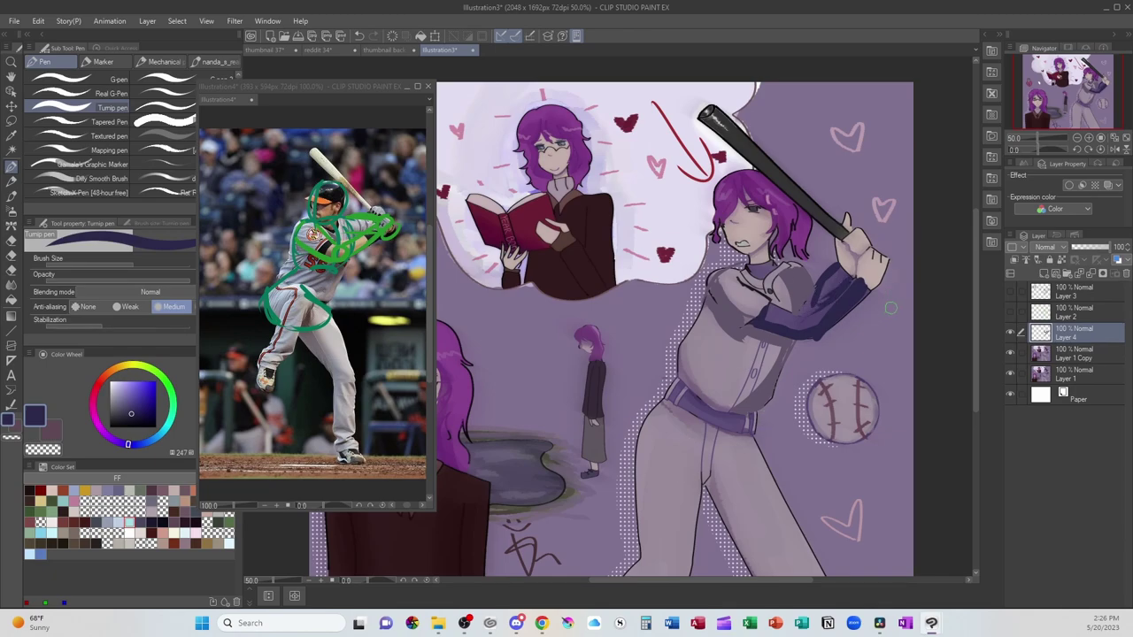
Paint diagonal fold shadows across the lower front of the batter's jersey in the muted purple of hue 275
left_click(760, 400, "alt")
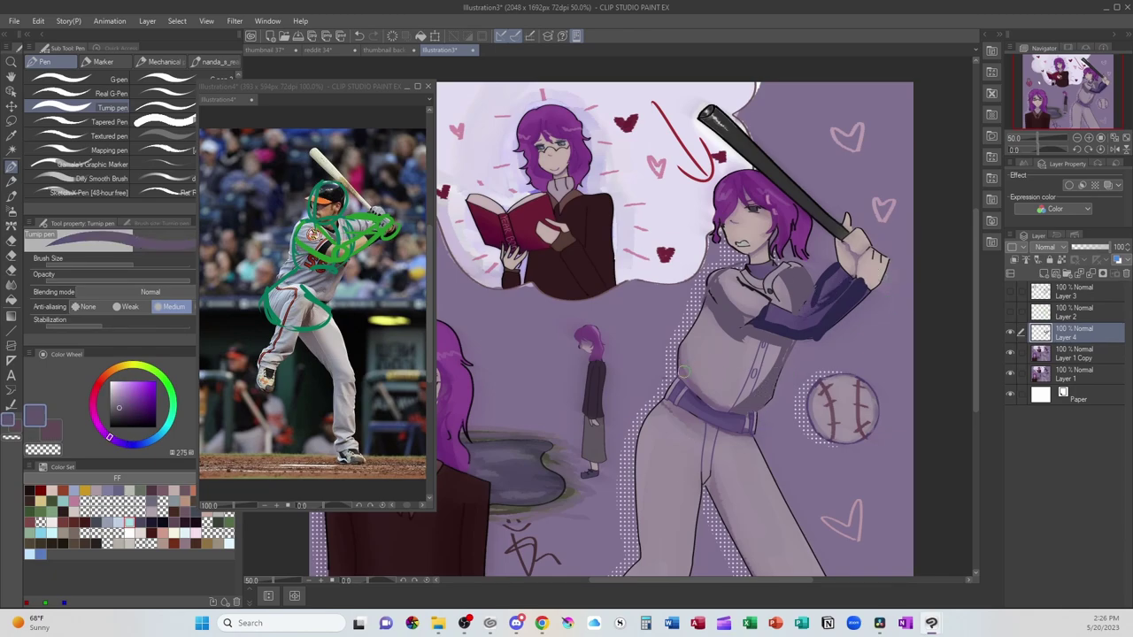
left_click_drag(683, 370, 742, 343)
key("ctrl+z")
left_click_drag(682, 375, 751, 345)
mouse_move(715, 378)
left_mouse_down()
mouse_move(726, 353)
mouse_move(748, 368)
mouse_move(735, 357)
mouse_move(728, 372)
mouse_move(779, 341)
left_mouse_up()
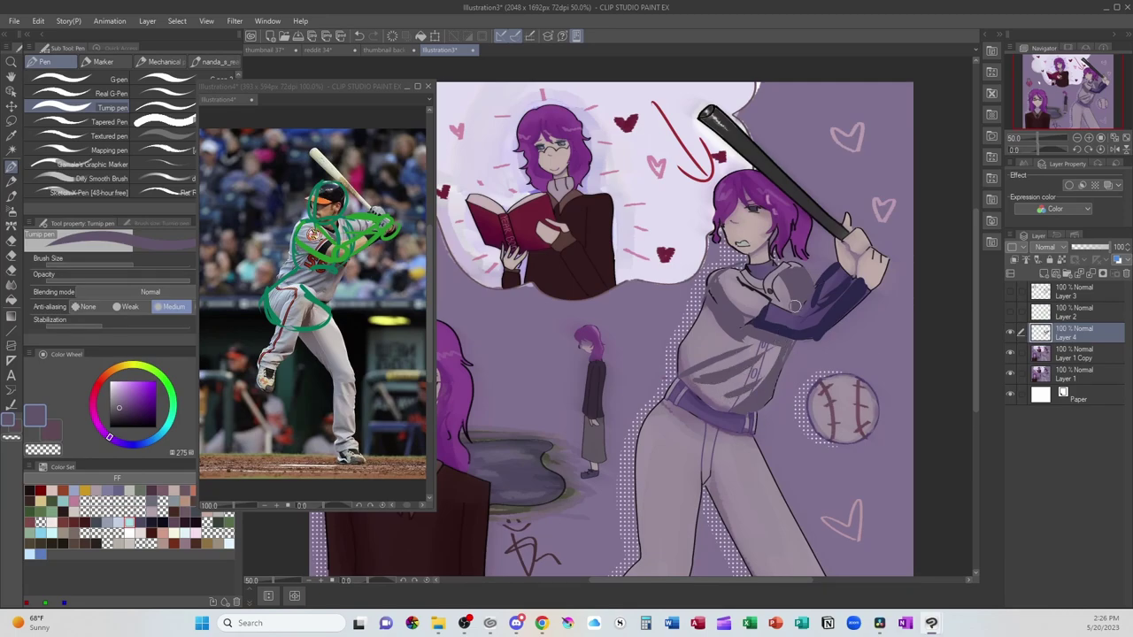
Shade the batter's far trouser leg and the inner edge of the near leg in muted purple with the Turnip pen
scroll(751, 329, "down", 2)
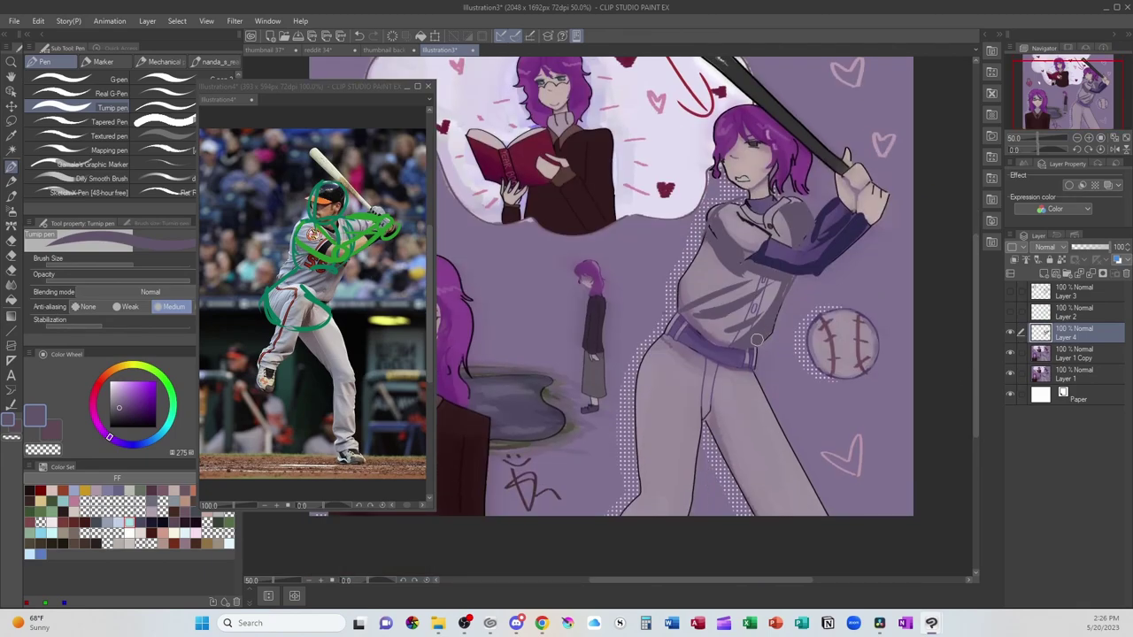
left_click_drag(711, 391, 765, 515)
left_click_drag(712, 414, 759, 512)
left_click_drag(720, 444, 762, 514)
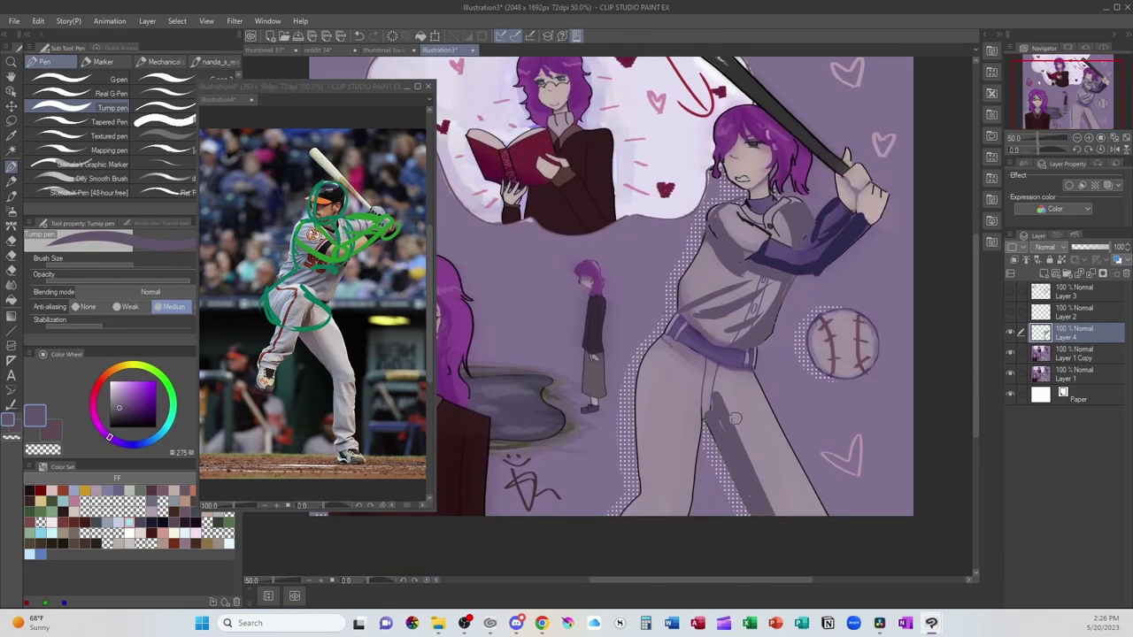
left_click_drag(751, 373, 818, 512)
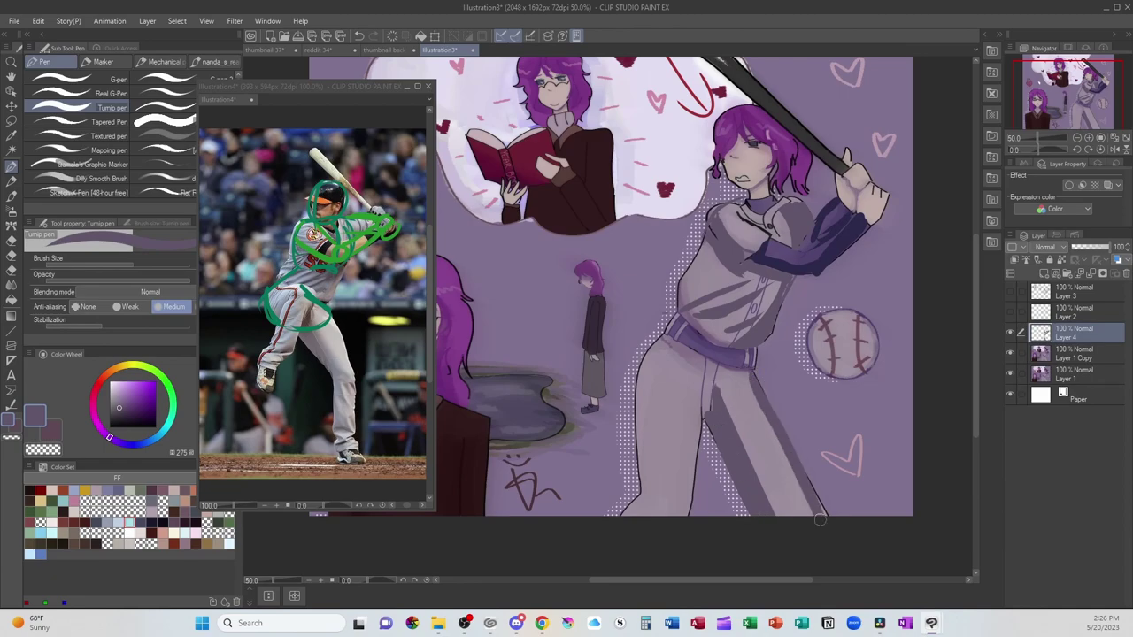
left_click_drag(746, 370, 823, 520)
left_click_drag(714, 391, 679, 517)
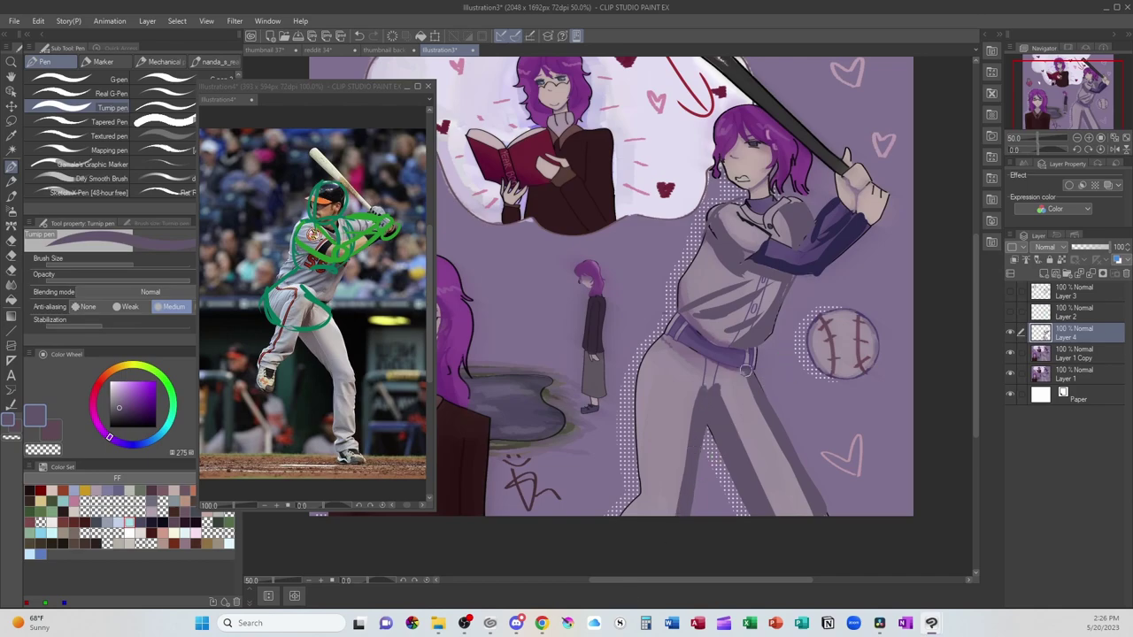
left_click_drag(753, 405, 803, 510)
key("ctrl+z")
left_click_drag(761, 408, 818, 508)
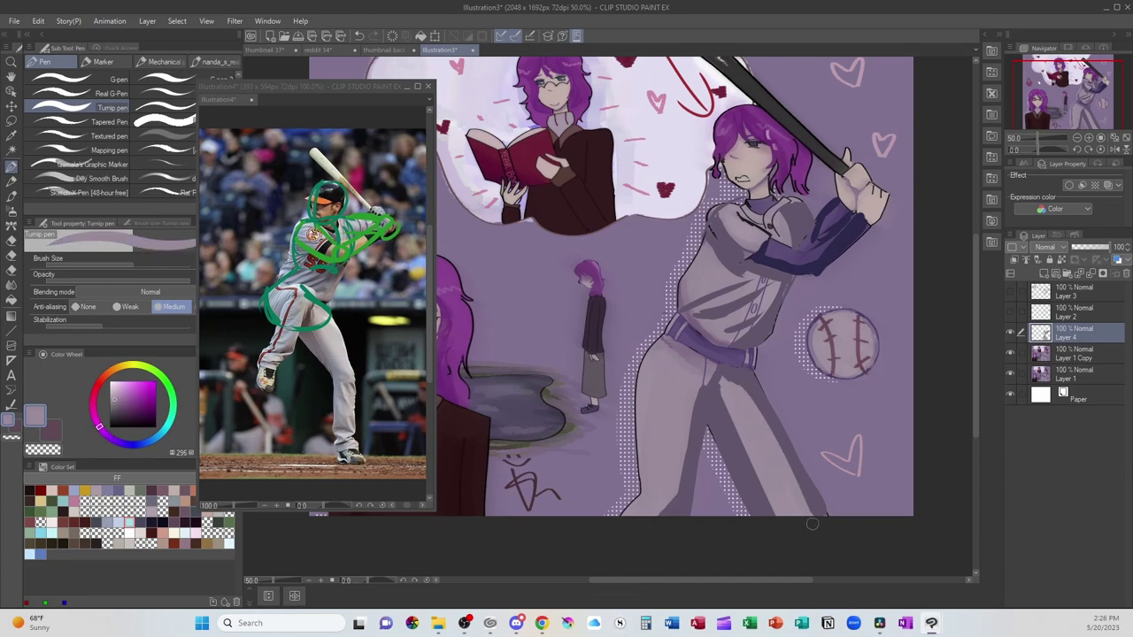
scroll(979, 375, "up", 2)
scroll(974, 382, "down", 2)
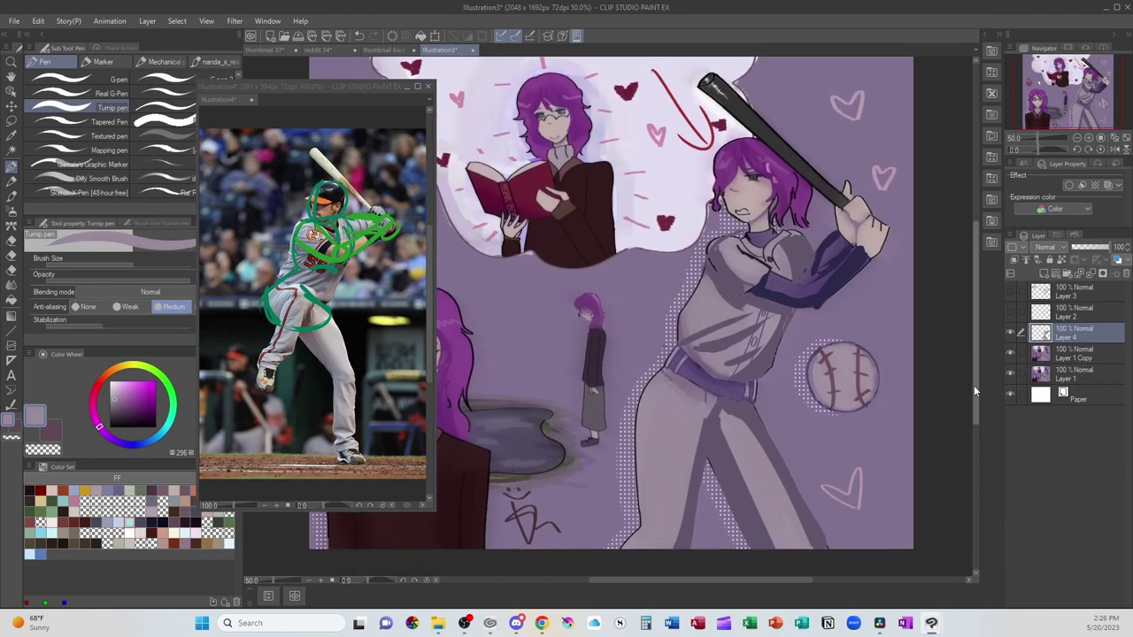
left_click(116, 393)
mouse_move(664, 355)
left_mouse_down()
mouse_move(684, 377)
mouse_move(663, 351)
mouse_move(647, 382)
mouse_move(654, 361)
mouse_move(653, 489)
left_mouse_up()
left_click_drag(692, 366, 666, 510)
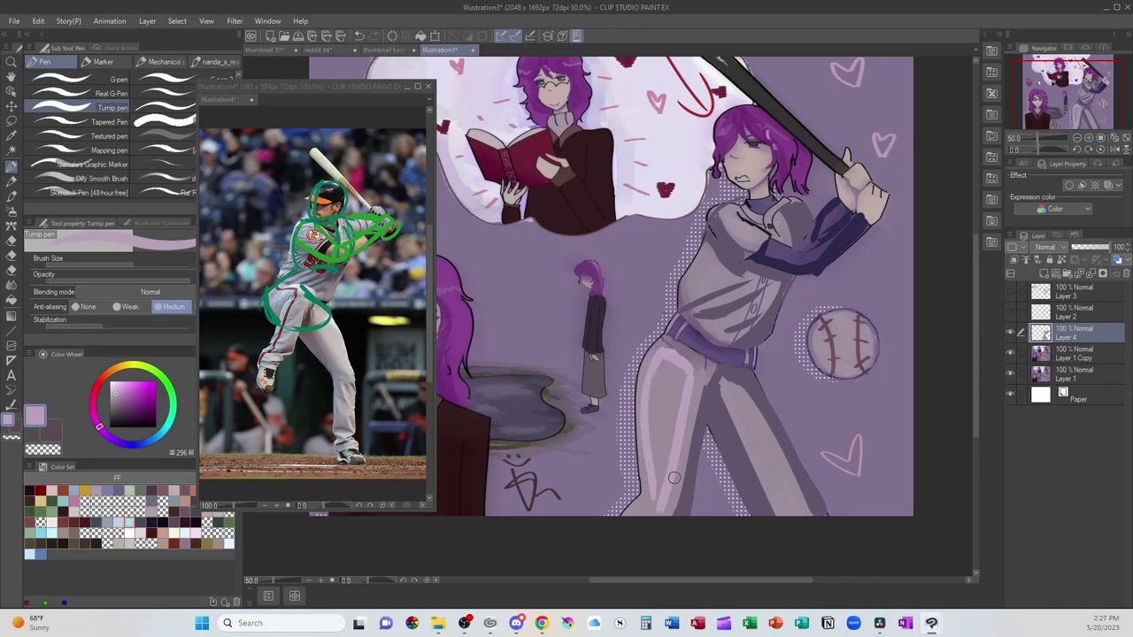
key("ctrl+z")
key("ctrl+z")
key("ctrl+z")
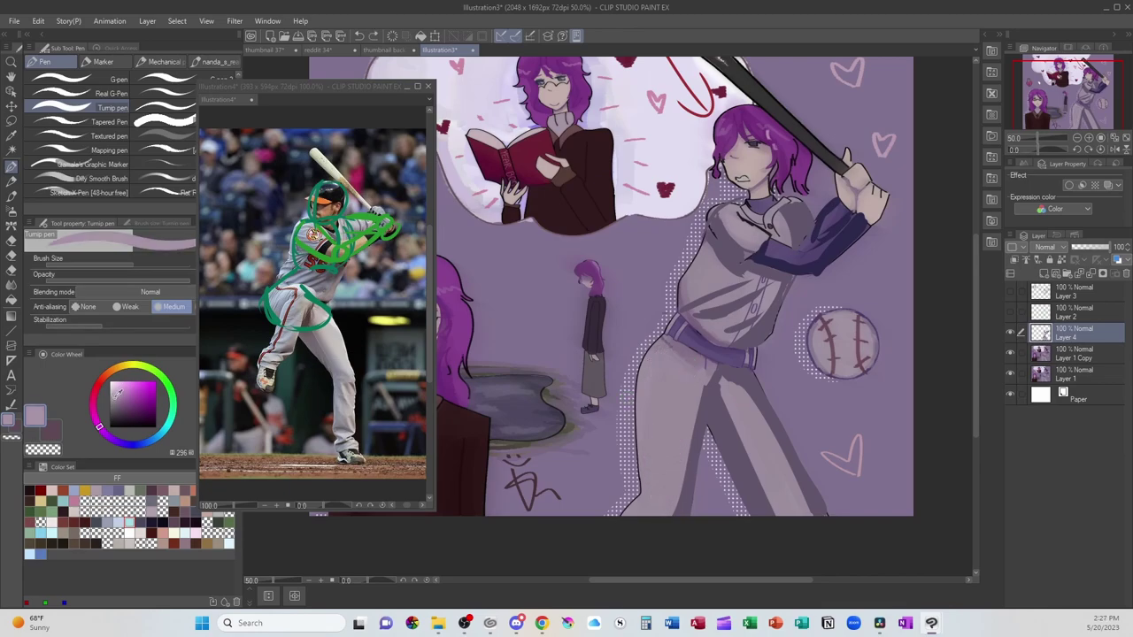
Highlight the batter's near thigh, jersey folds, front edge and short sleeve in a pale pinkish grey of hue 303
left_click(97, 423)
left_click_drag(671, 354, 653, 507)
left_click_drag(689, 314, 758, 286)
left_click_drag(687, 320, 743, 324)
left_click_drag(686, 299, 727, 277)
left_click_drag(730, 214, 759, 243)
left_click_drag(693, 262, 684, 308)
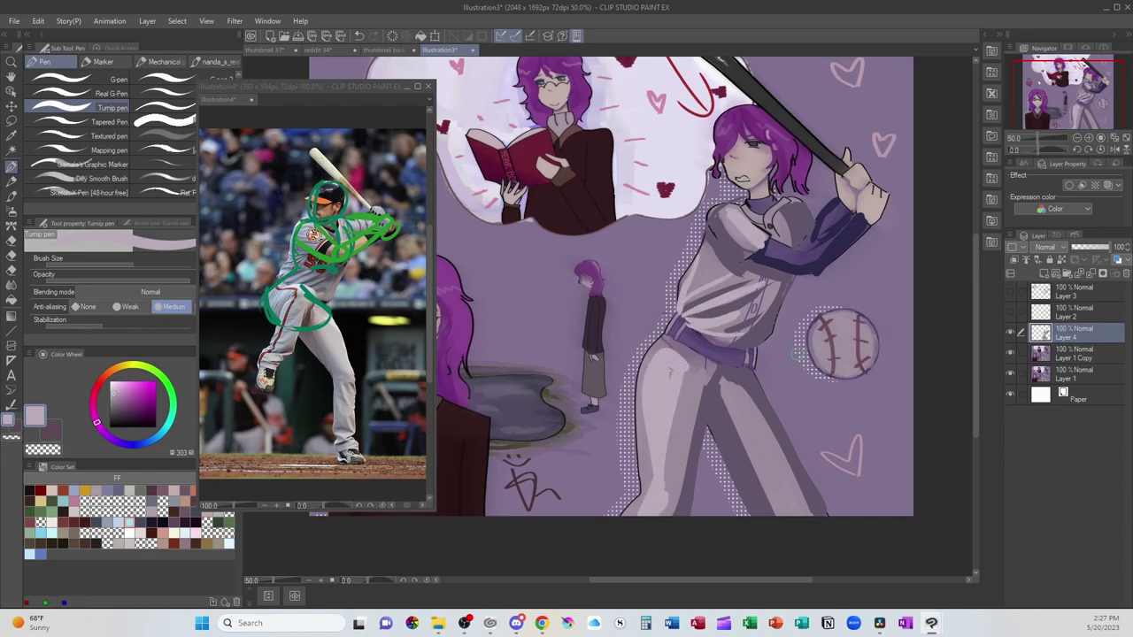
Sample the batter's hair colour, darken it to a deep purple of hue 295, and shade the back and underside of the hair
scroll(977, 324, "up", 3)
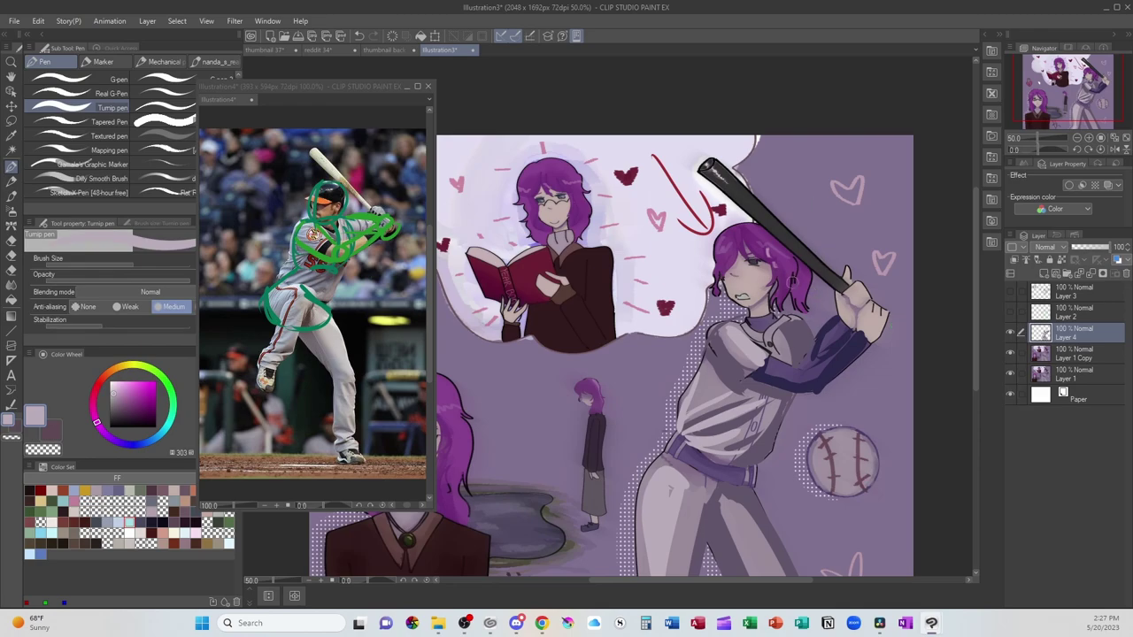
left_click(783, 275, "alt")
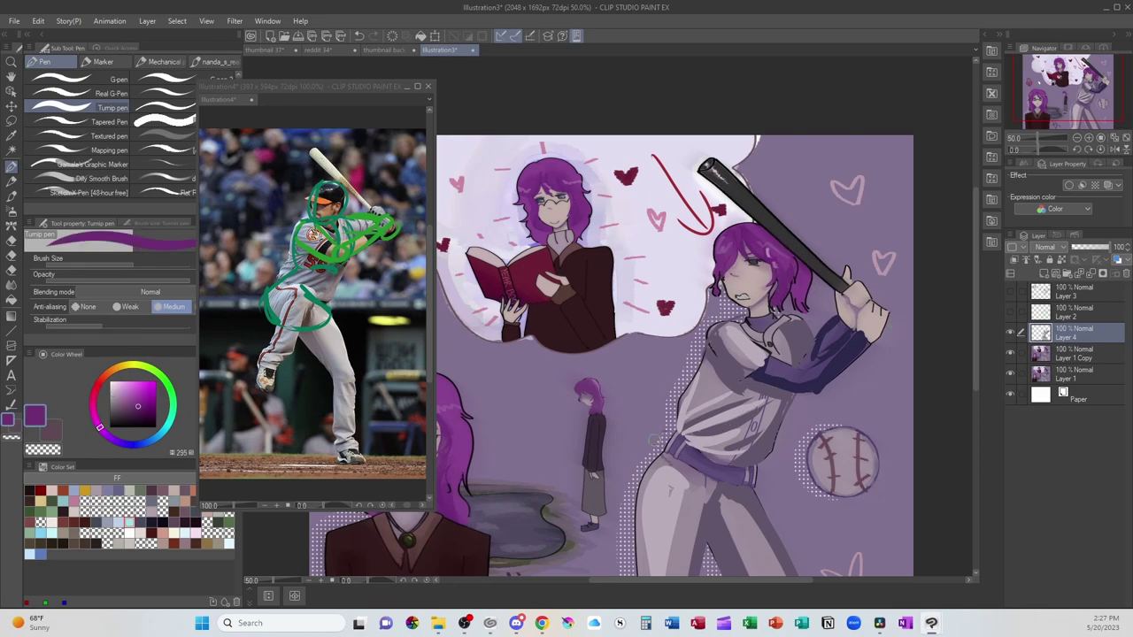
left_click(144, 415)
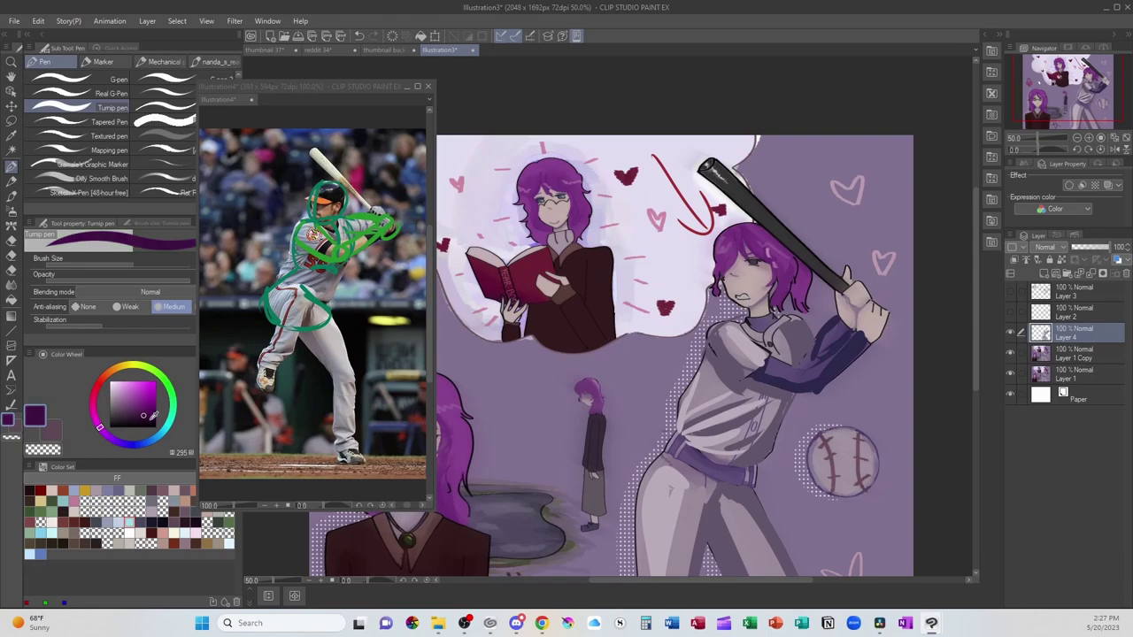
mouse_move(772, 253)
left_mouse_down()
mouse_move(772, 308)
mouse_move(801, 279)
mouse_move(801, 308)
left_mouse_up()
left_click_drag(802, 264, 802, 298)
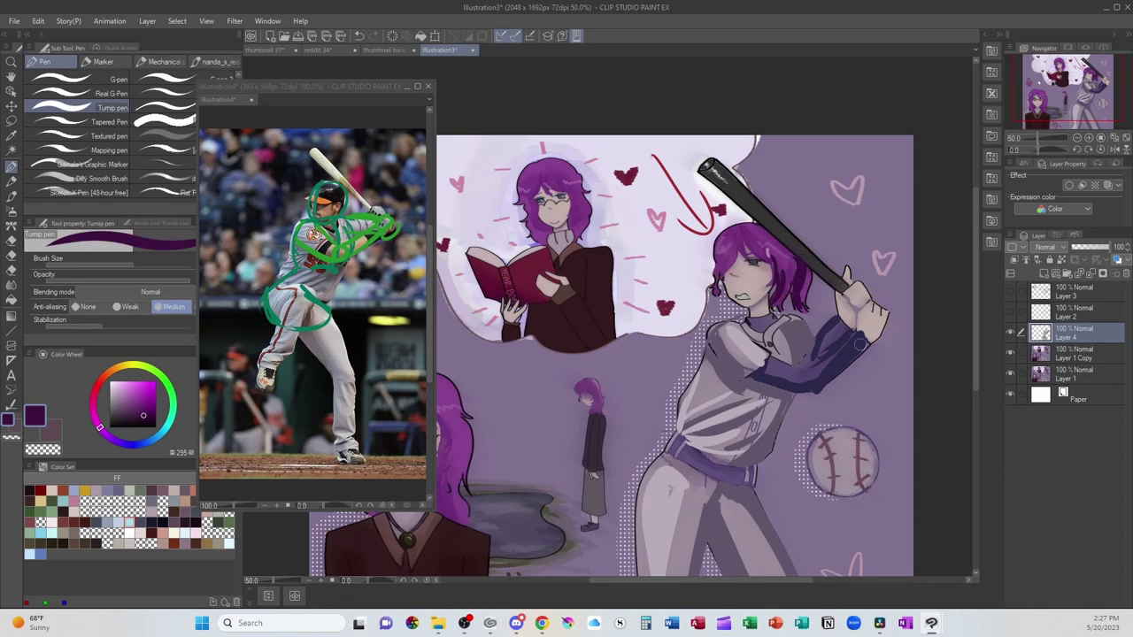
Sample the lighter hair purple, lighten it to a pale pink-purple of hue 294, and paint highlights on the batter's hair
left_click(721, 248, "alt")
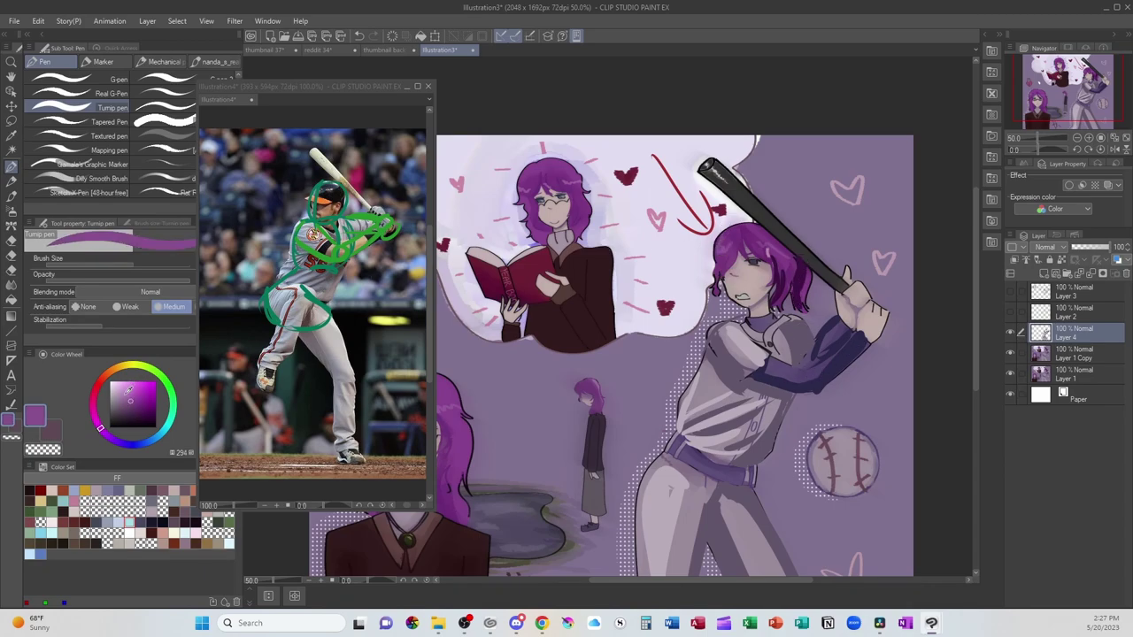
left_click(126, 393)
left_click_drag(715, 246, 781, 239)
left_click(119, 387)
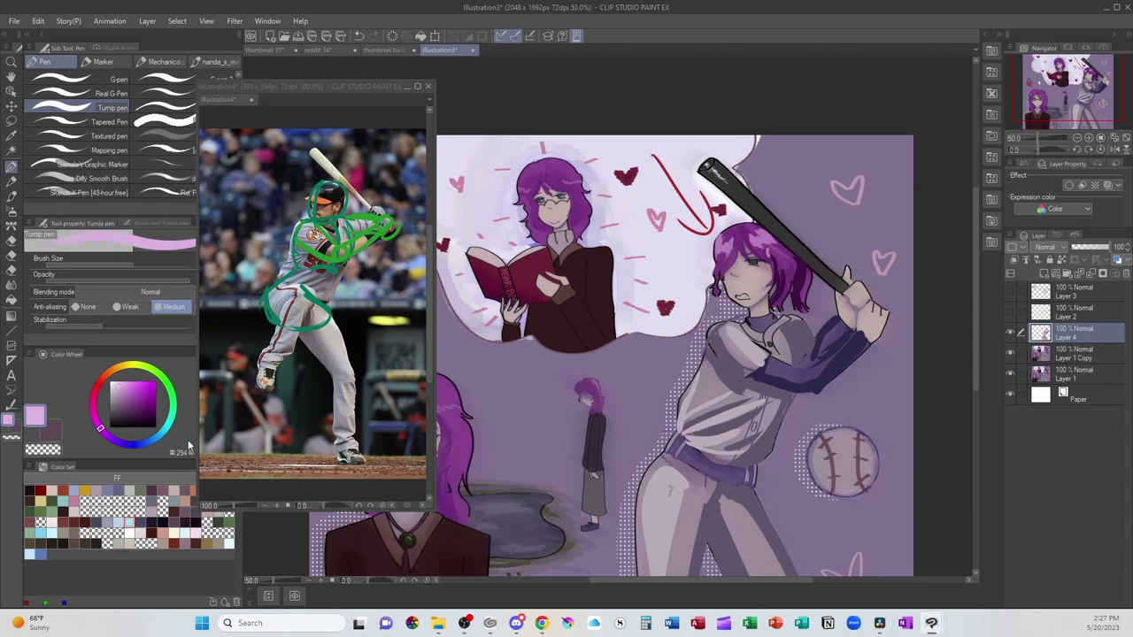
scroll(780, 424, "down", 1)
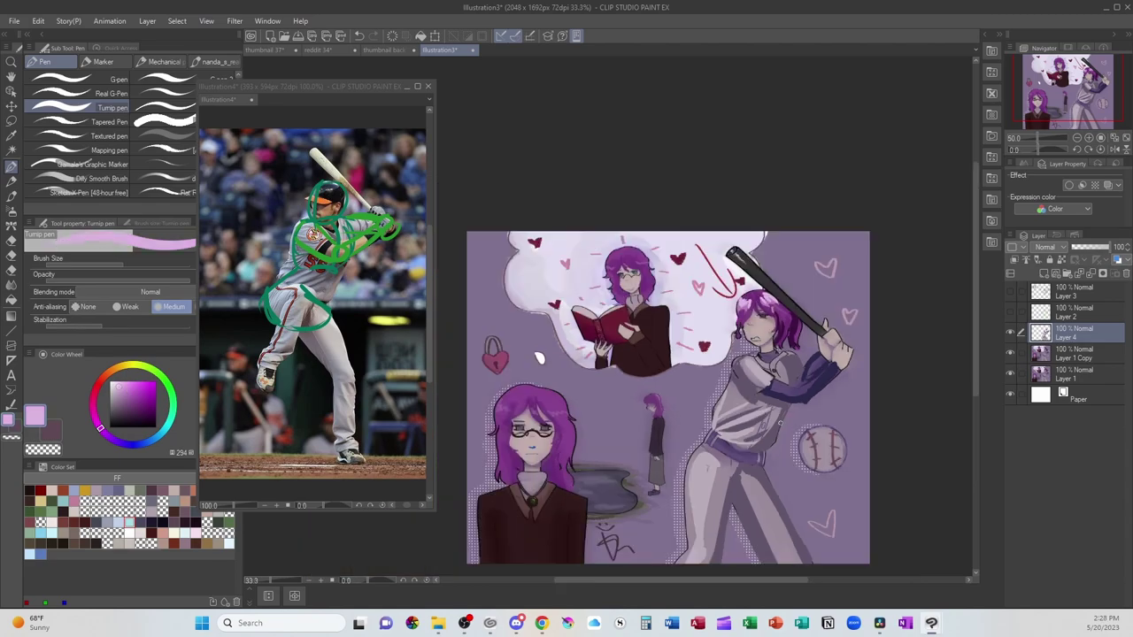